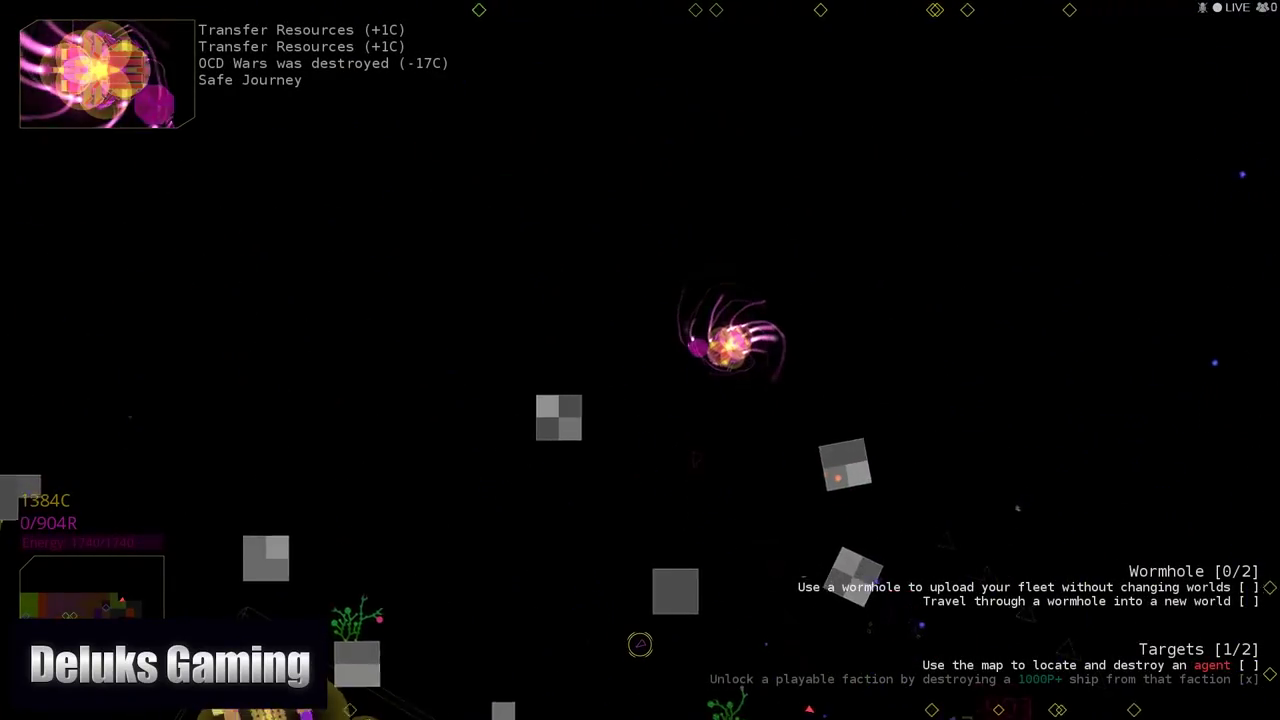
- Thrust the ship past the large allied station and steer left toward the grey structure
key(w)
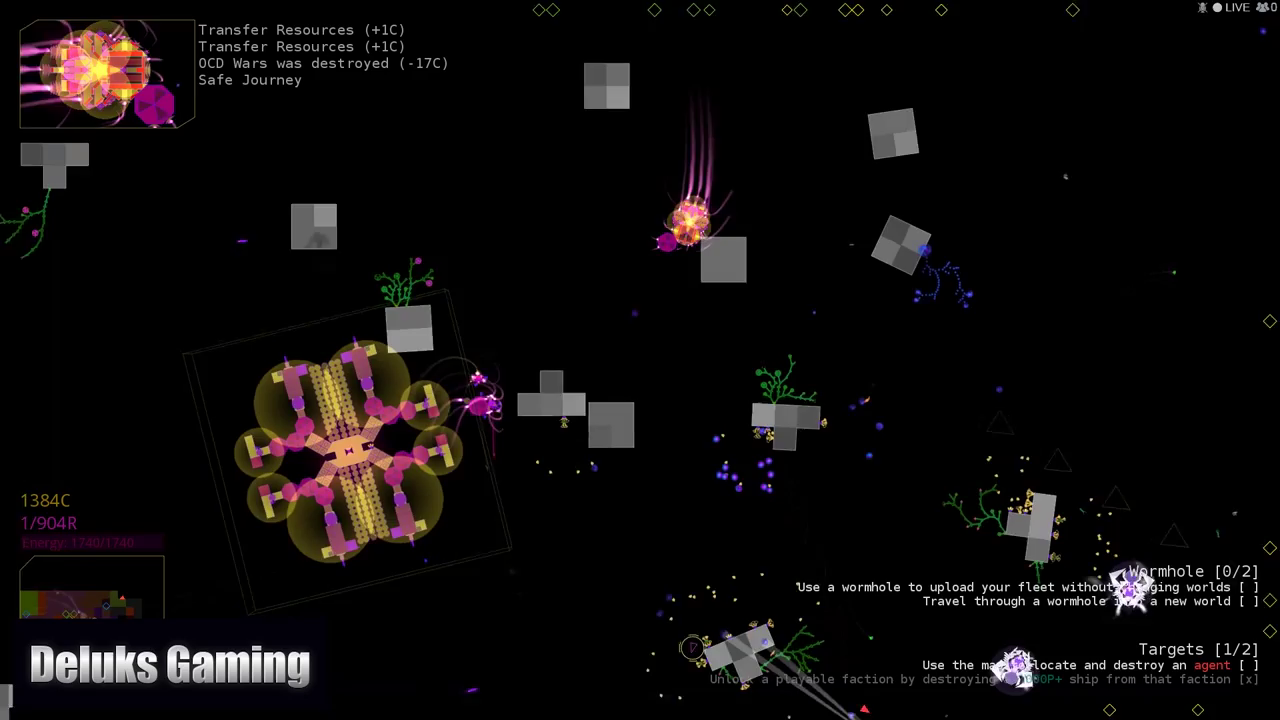
key(w)
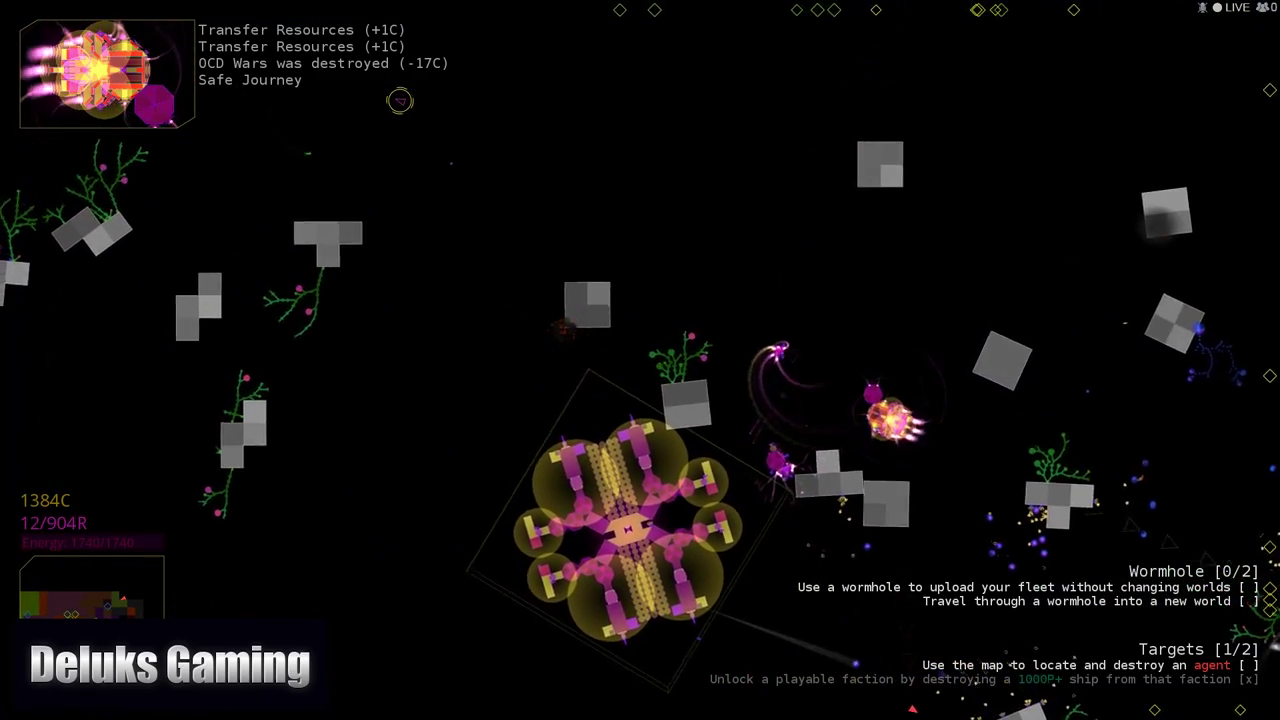
key(w)
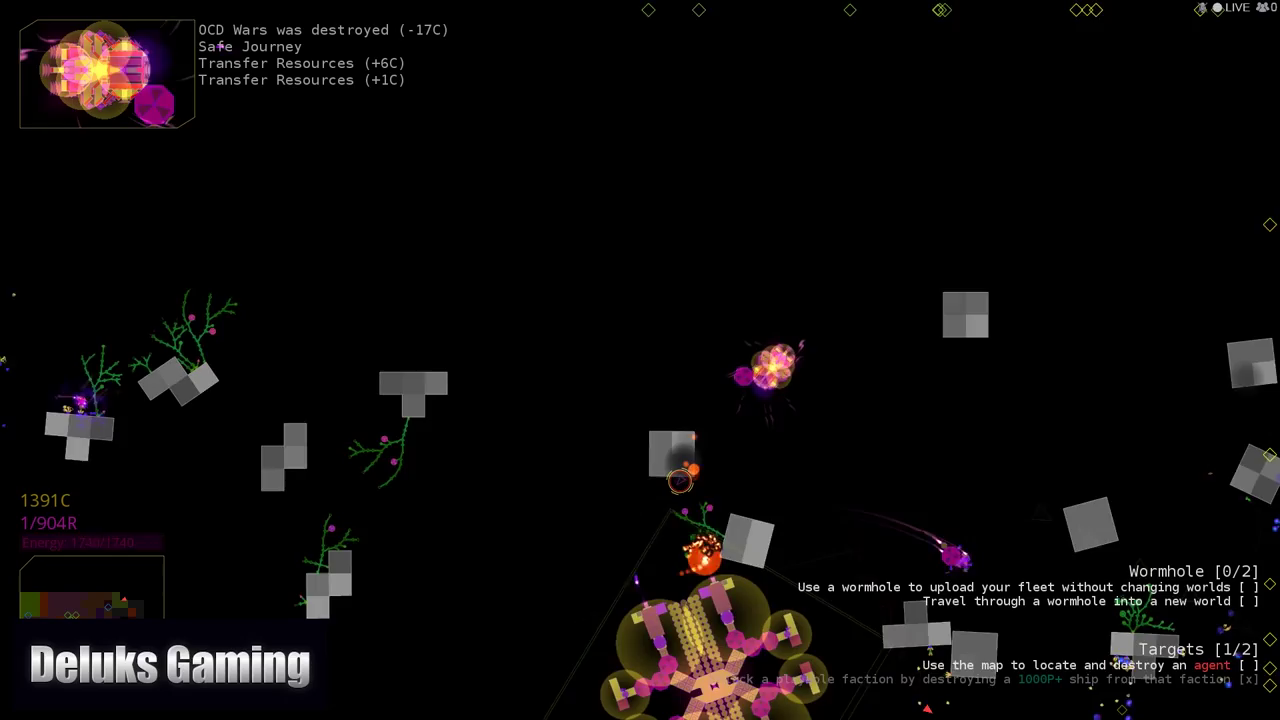
key(w)
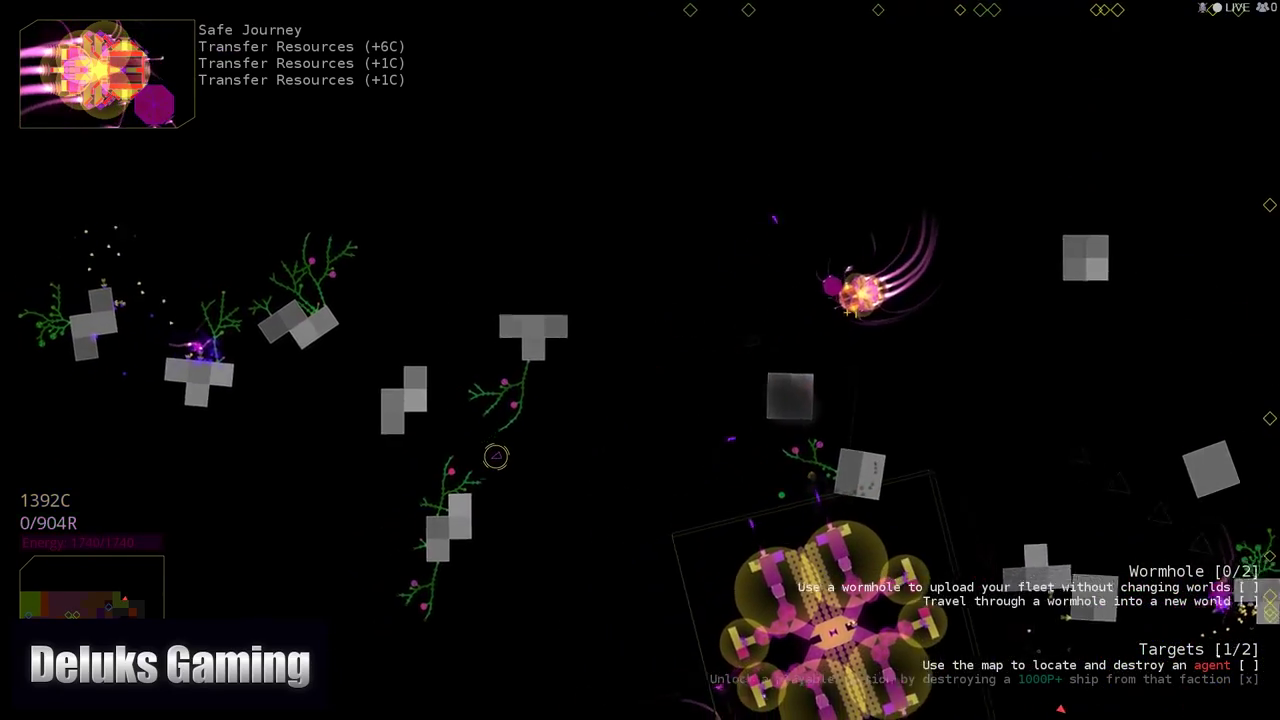
key(w)
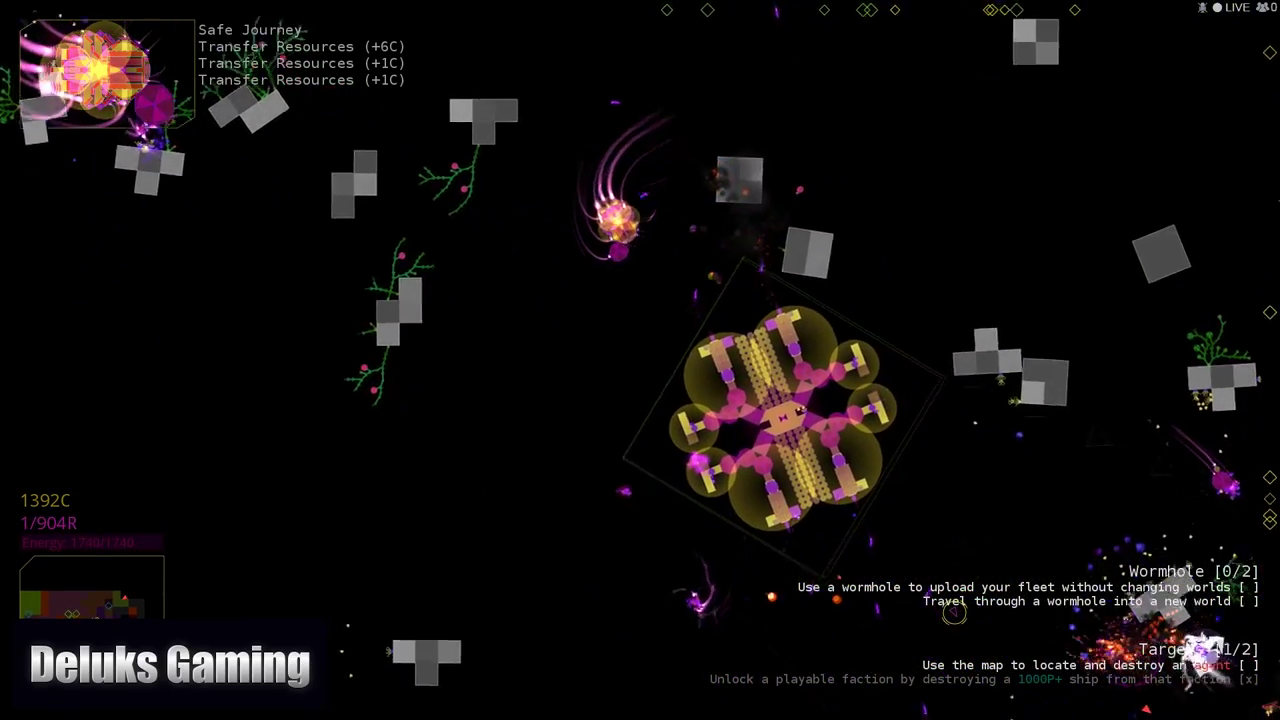
key(w)
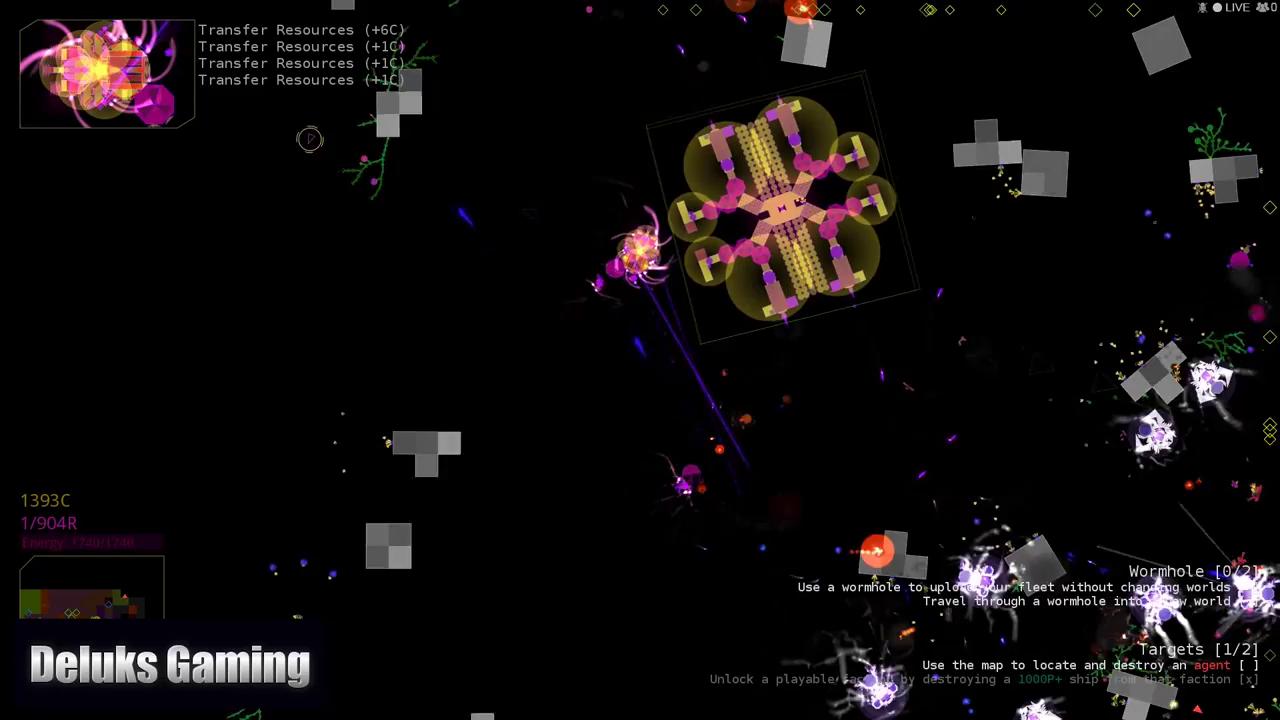
key(w)
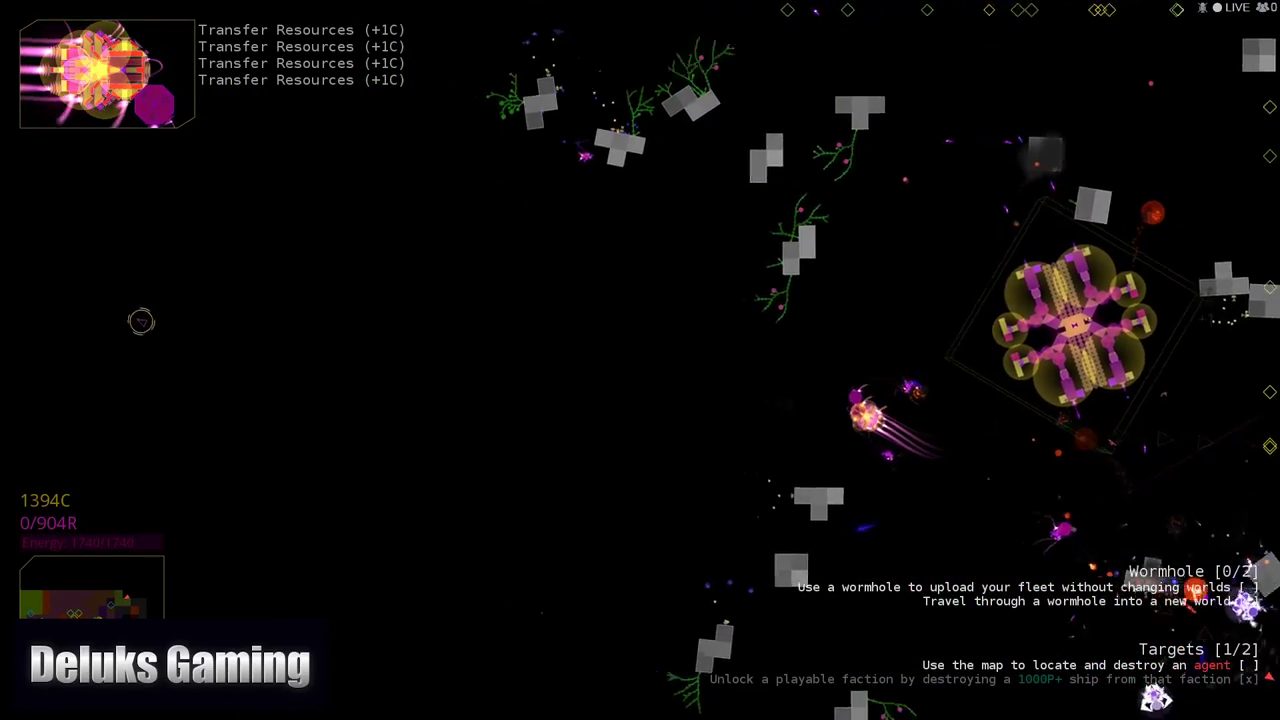
key(w)
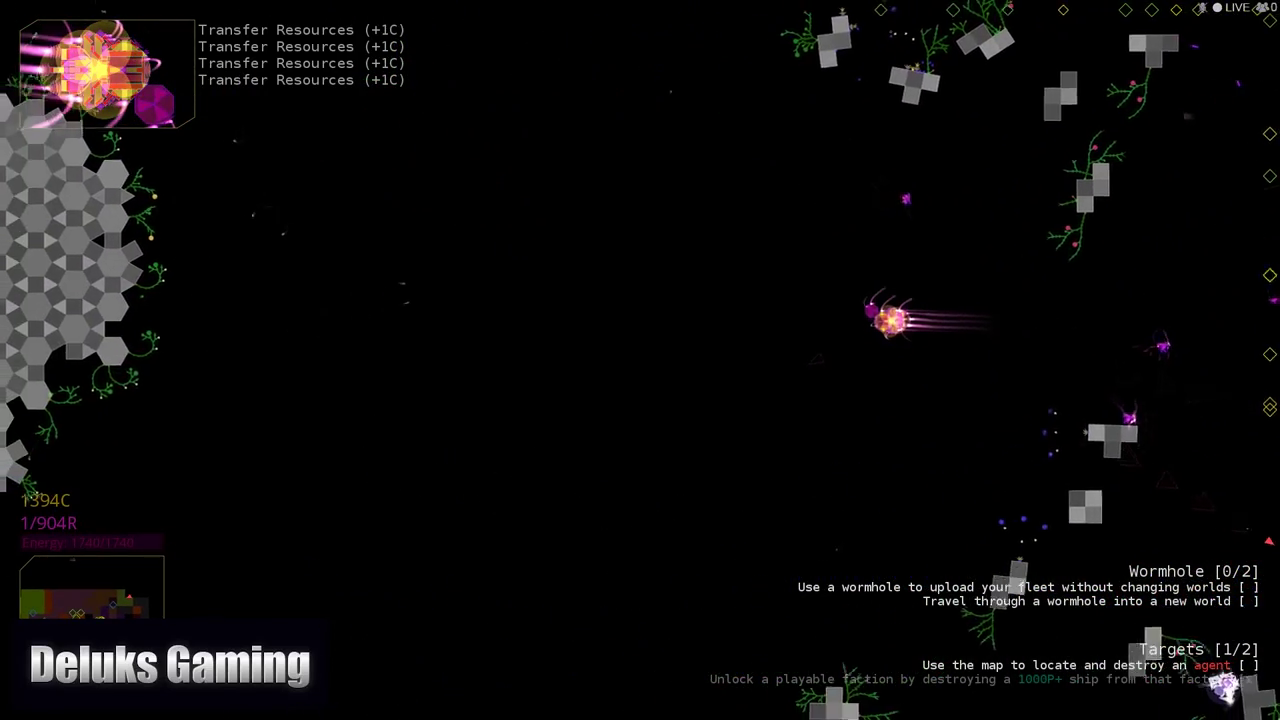
key(w)
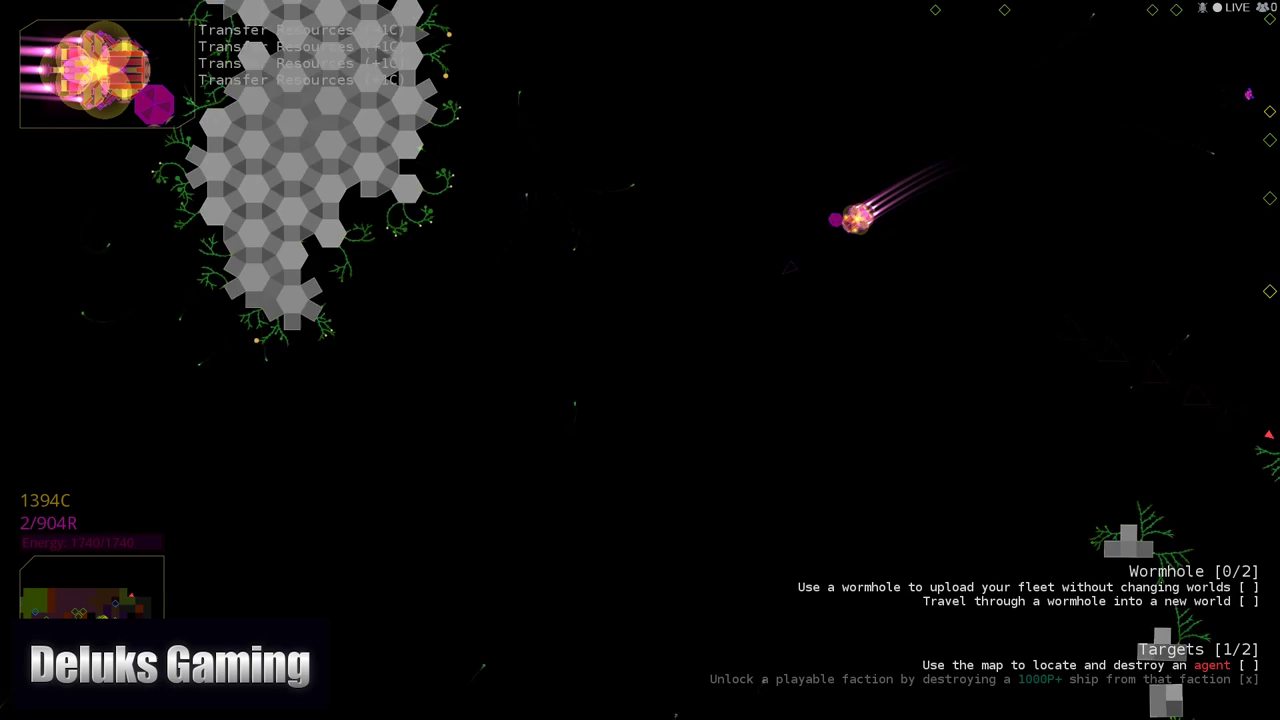
- In the Fleet tab, delete the current design and start a blank unnamed ship
key(Tab)
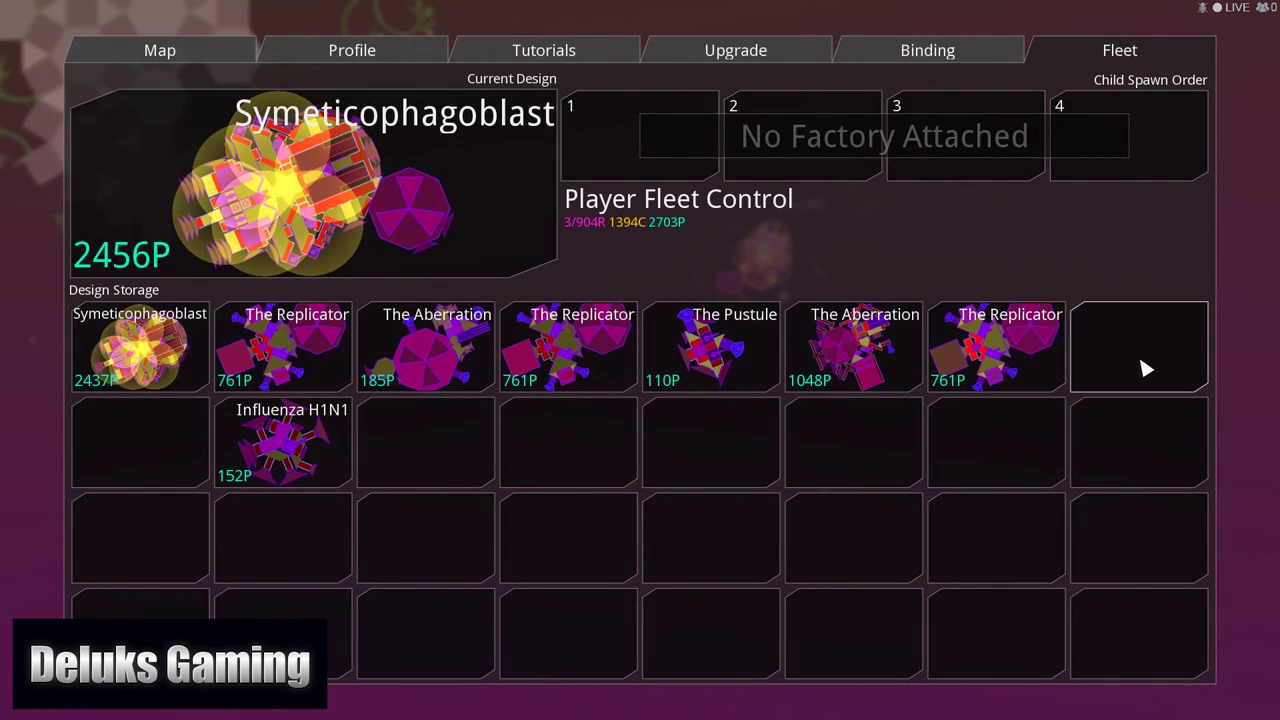
key(Delete)
click(240, 274)
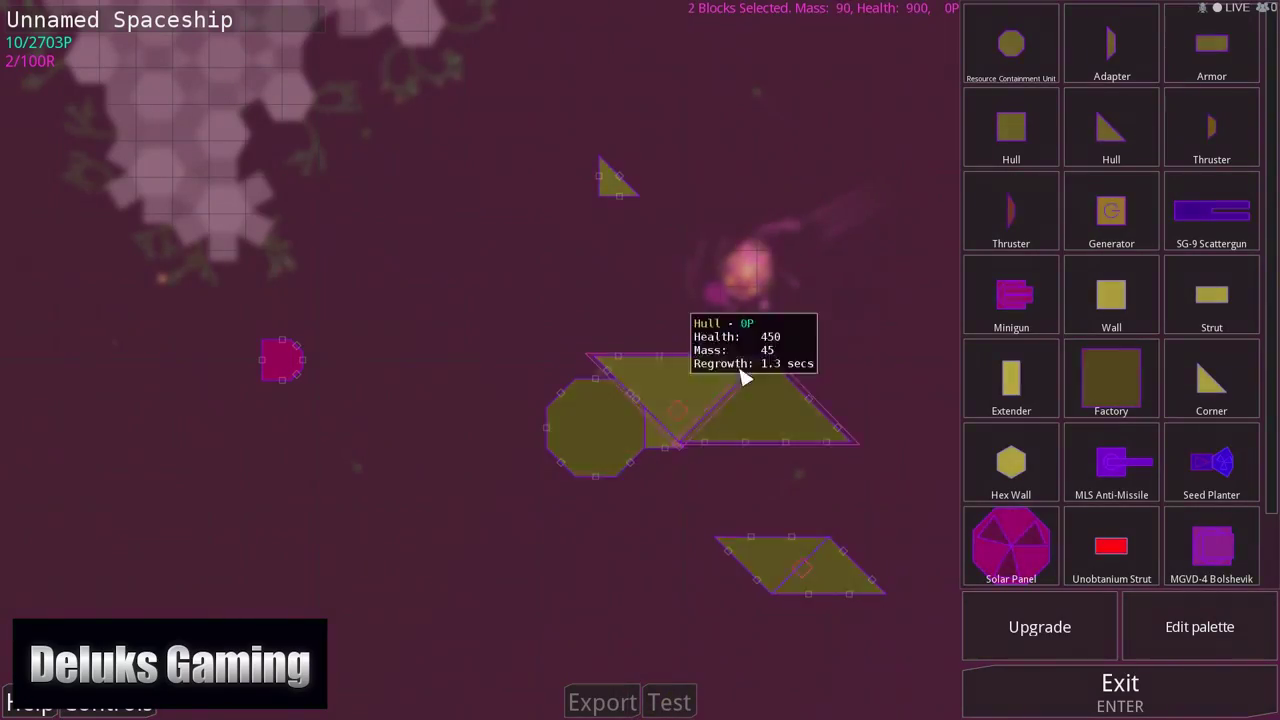
- Attach a triangle hull block and a four-block hull column to the ship's top
mouse_move(745, 378)
mouse_down()
mouse_move(814, 180)
mouse_move(894, 371)
mouse_move(703, 214)
mouse_move(745, 323)
mouse_up()
drag(708, 408, 716, 276)
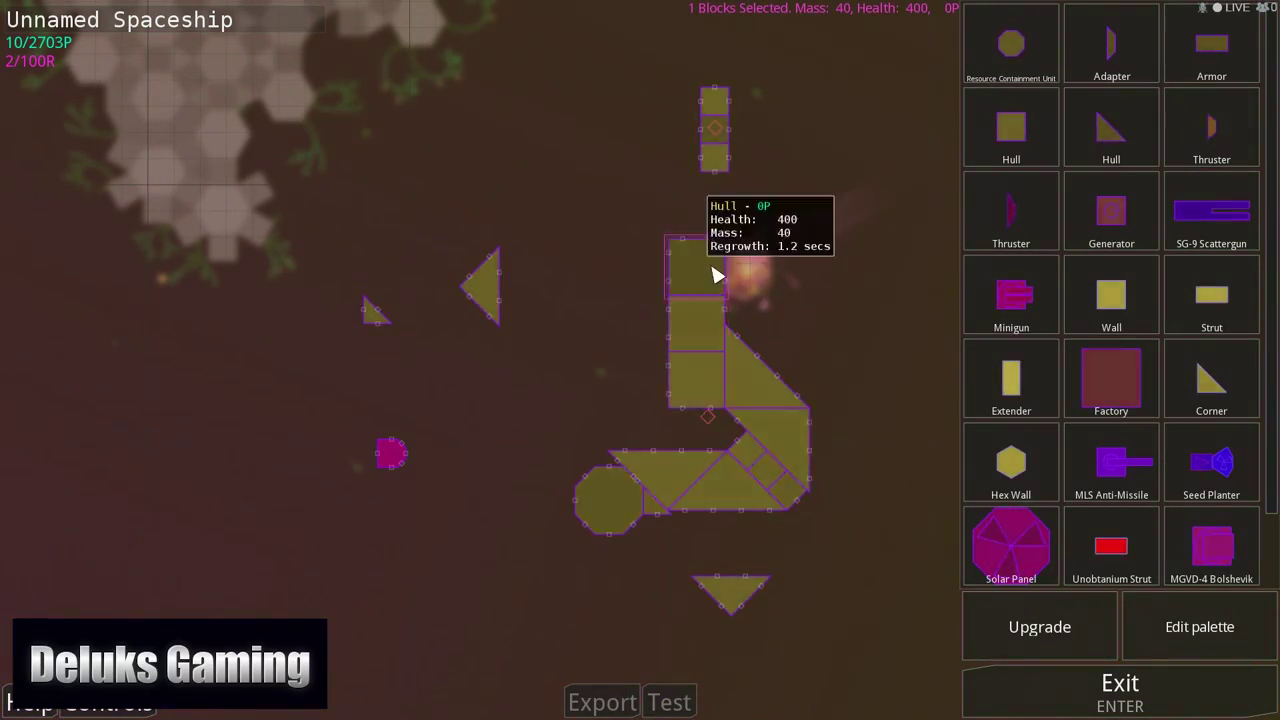
scroll(676, 537, down, 3)
scroll(624, 479, down, 3)
click(657, 468)
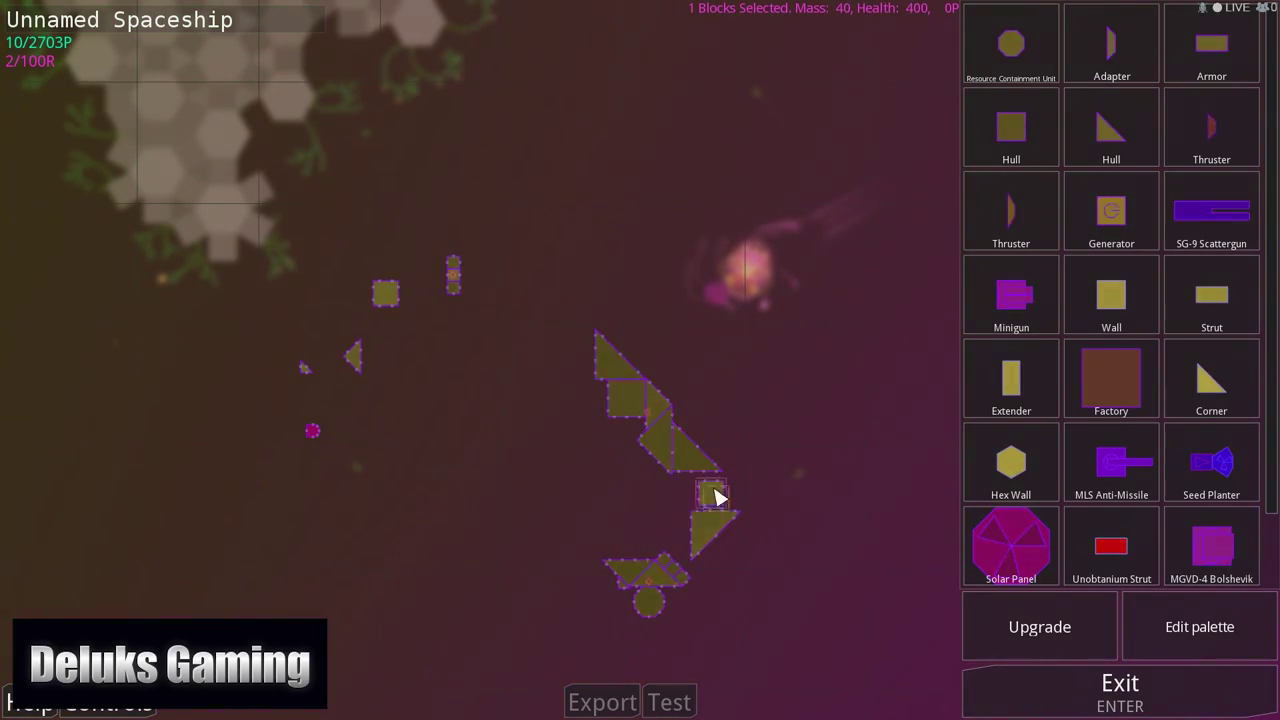
scroll(716, 497, up, 3)
click(660, 497)
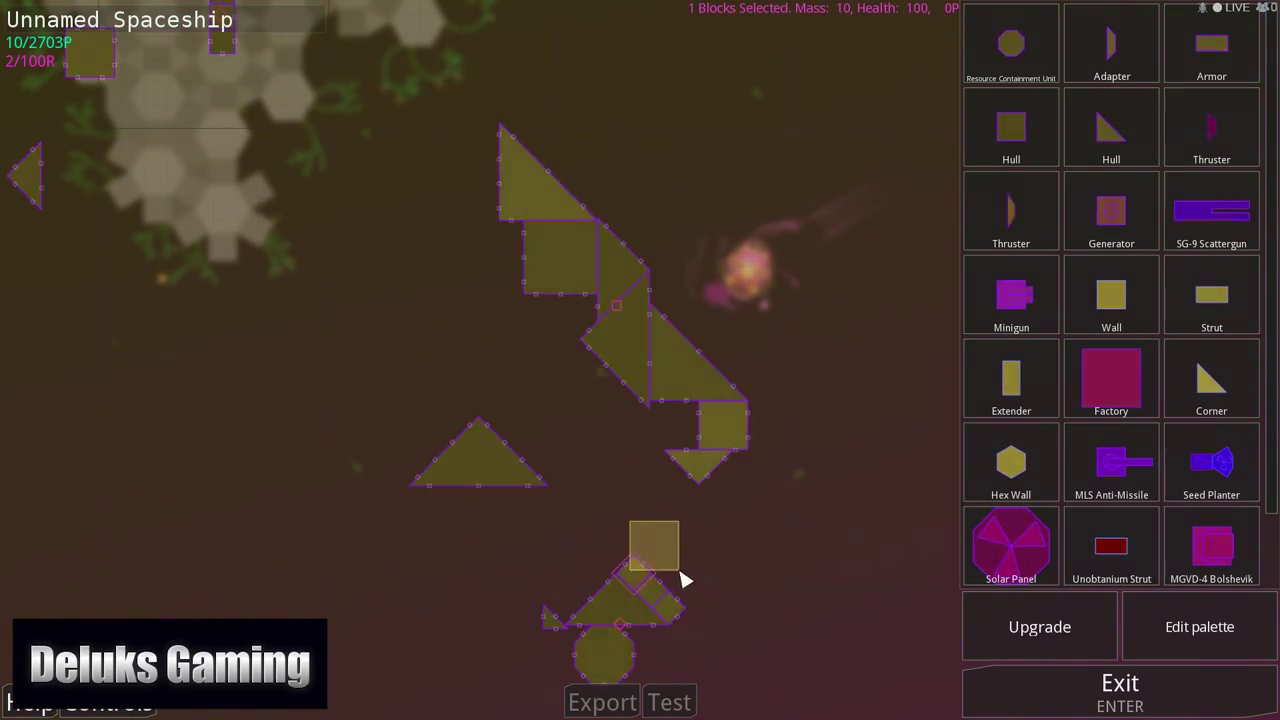
scroll(660, 530, down, 3)
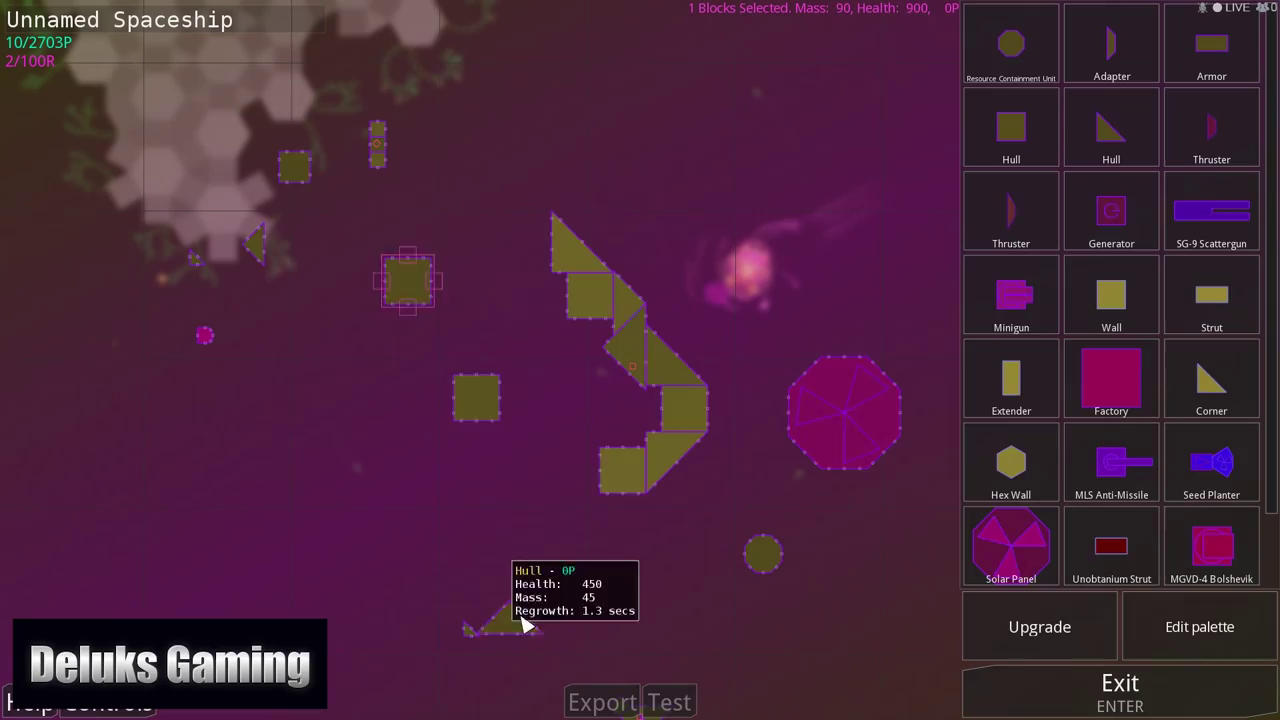
scroll(567, 300, up, 3)
click(658, 367)
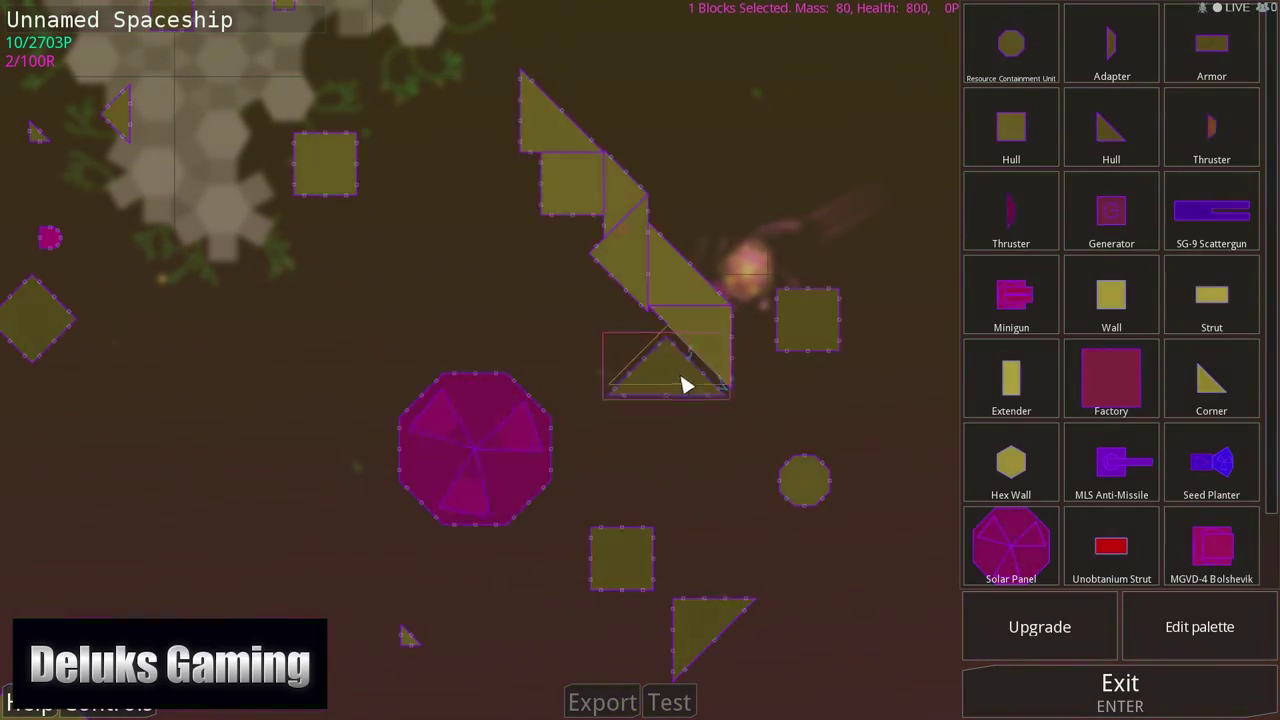
scroll(694, 423, down, 2)
scroll(742, 377, up, 2)
click(742, 377)
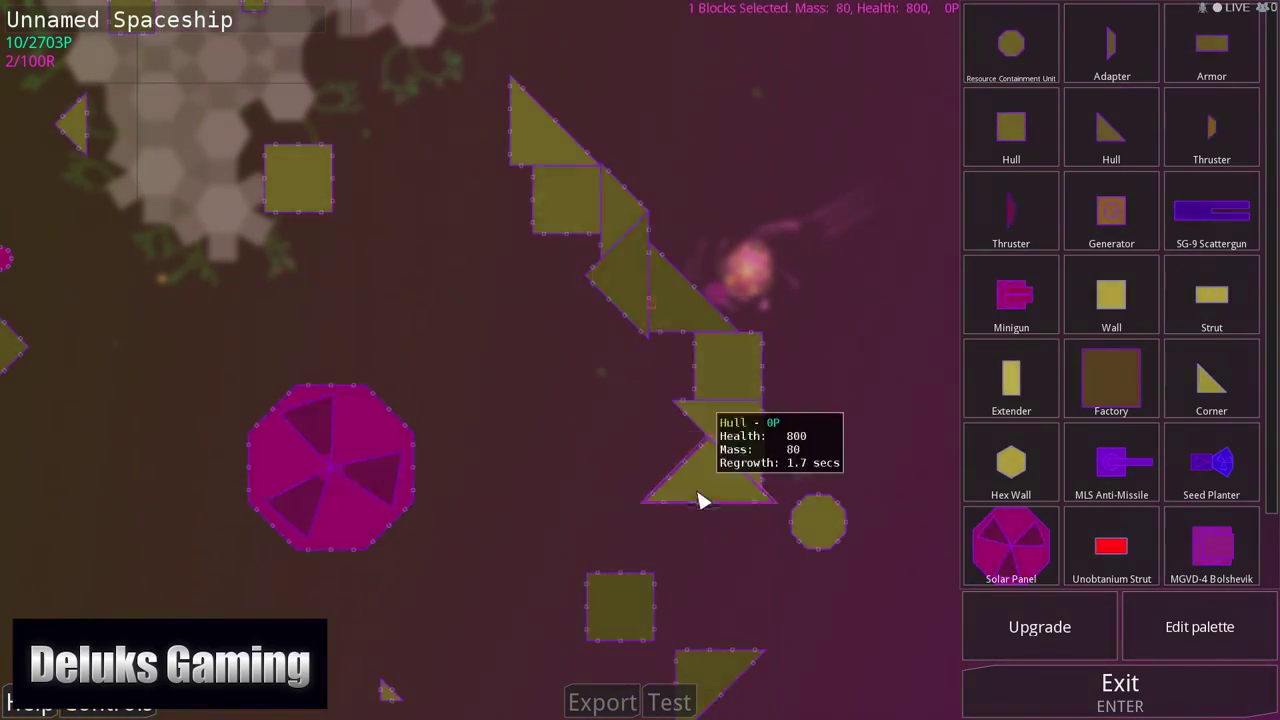
scroll(634, 651, down, 2)
scroll(648, 395, up, 2)
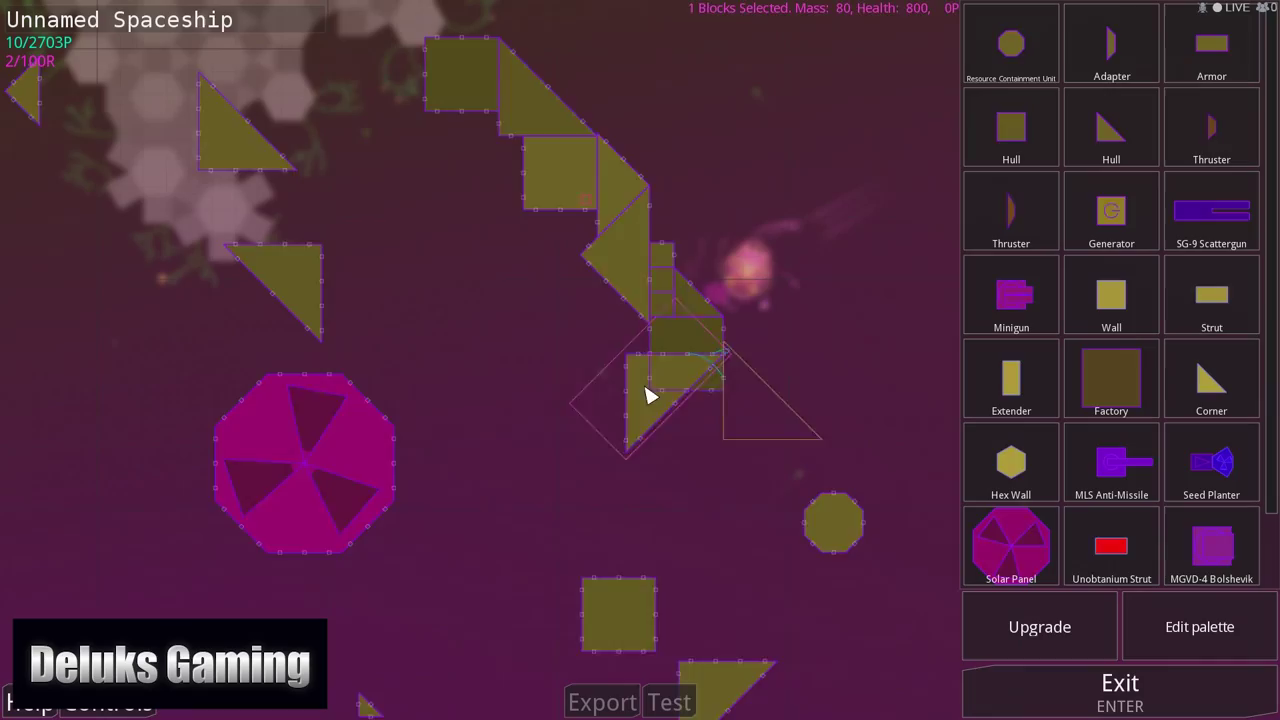
scroll(660, 400, down, 2)
scroll(678, 322, up, 2)
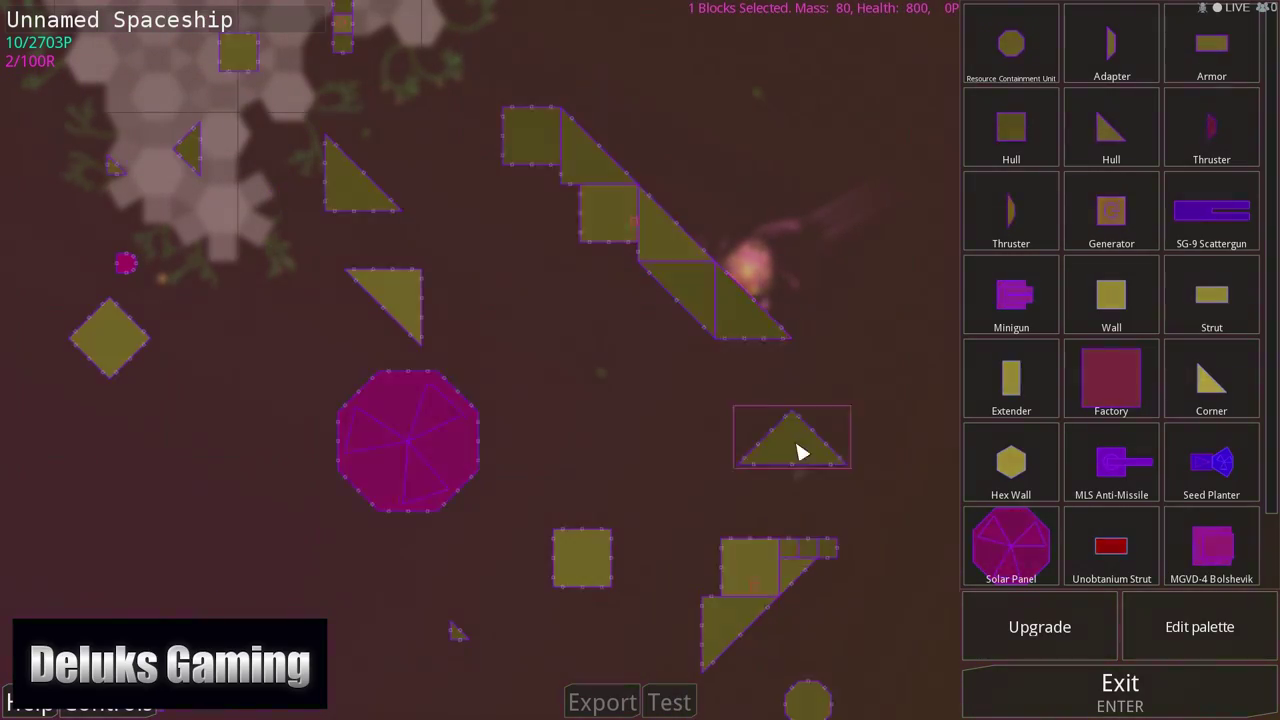
scroll(745, 437, down, 2)
scroll(420, 374, up, 1)
scroll(700, 430, down, 1)
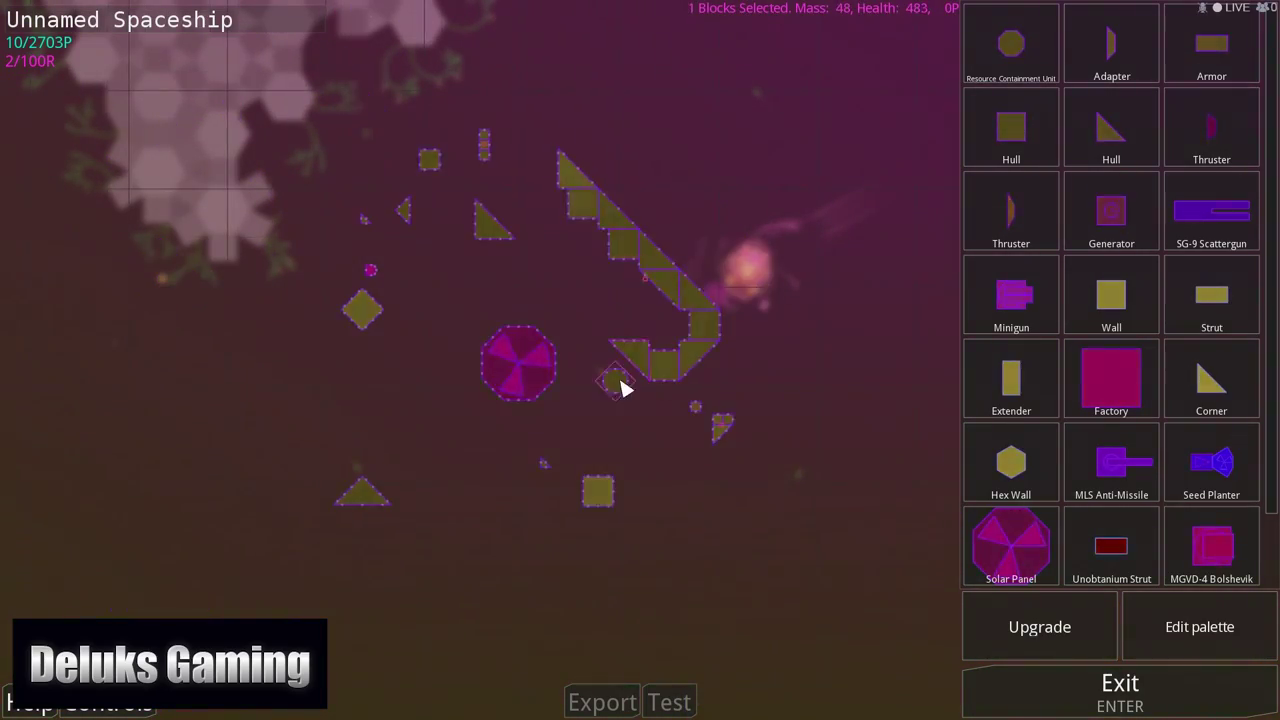
scroll(596, 362, up, 2)
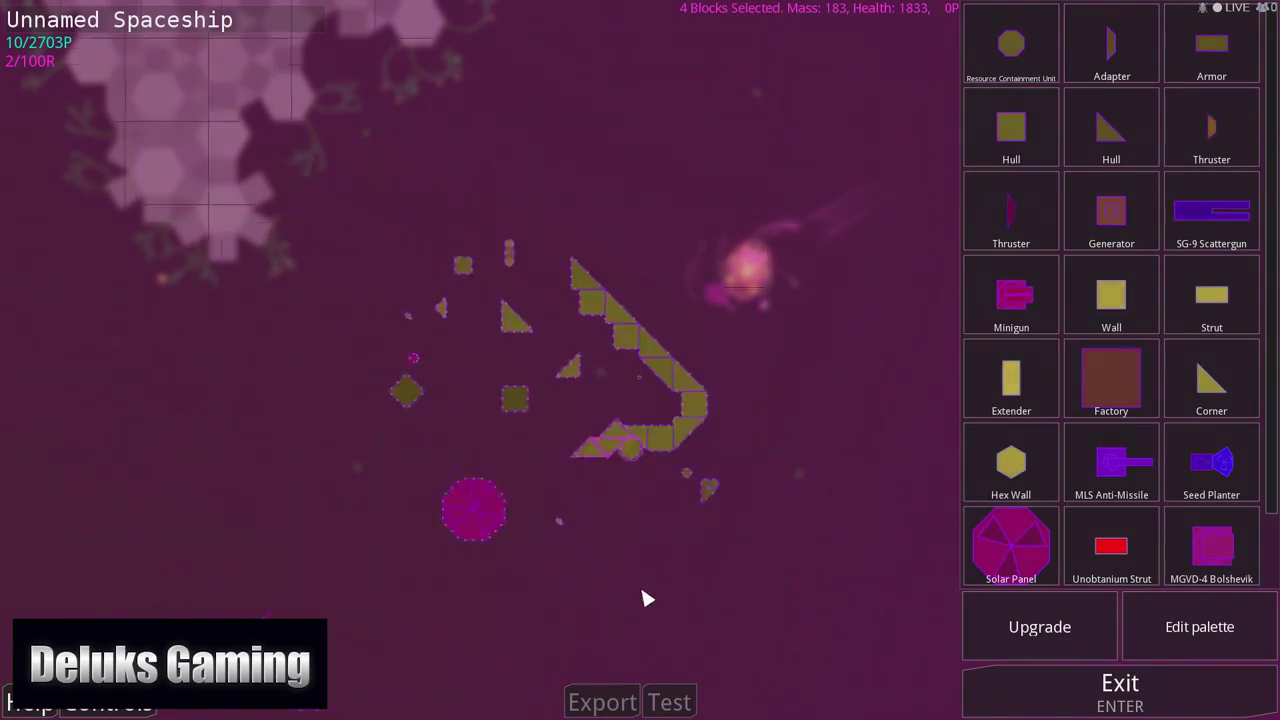
- Add square hull blocks along the ship's left side and lower-left edge
click(706, 473)
click(575, 348)
scroll(507, 518, down, 1)
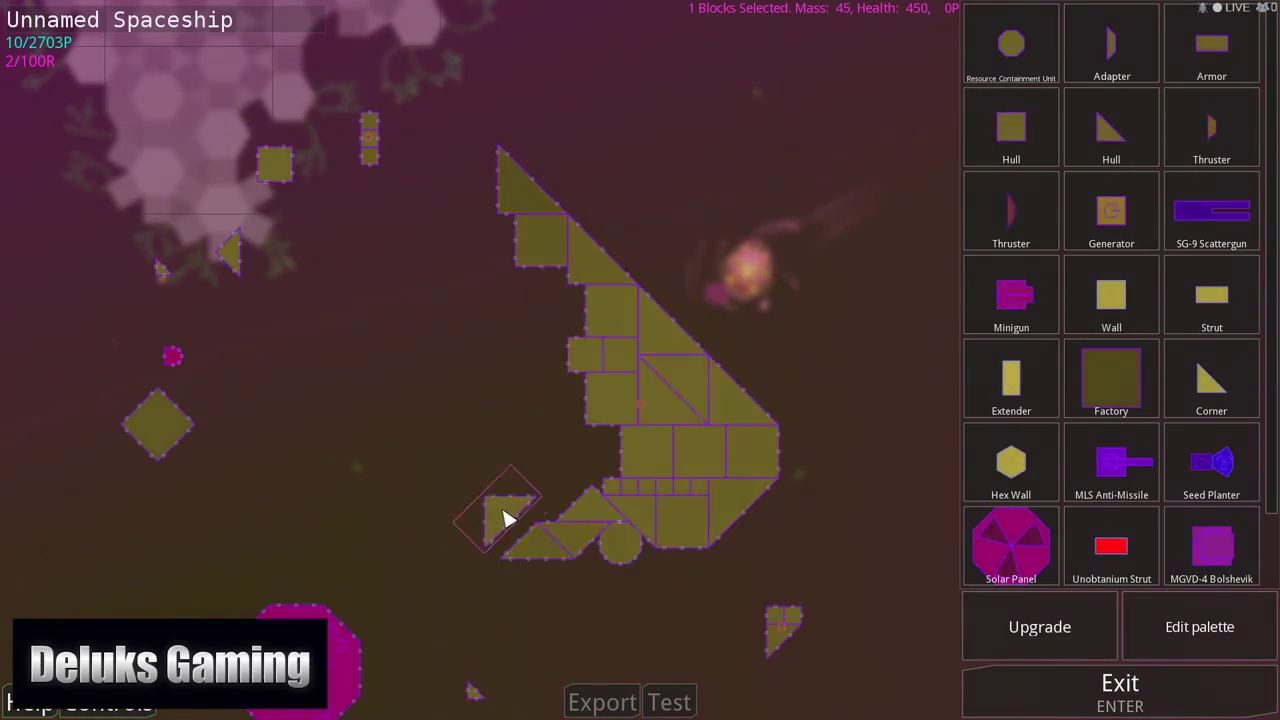
scroll(583, 498, up, 2)
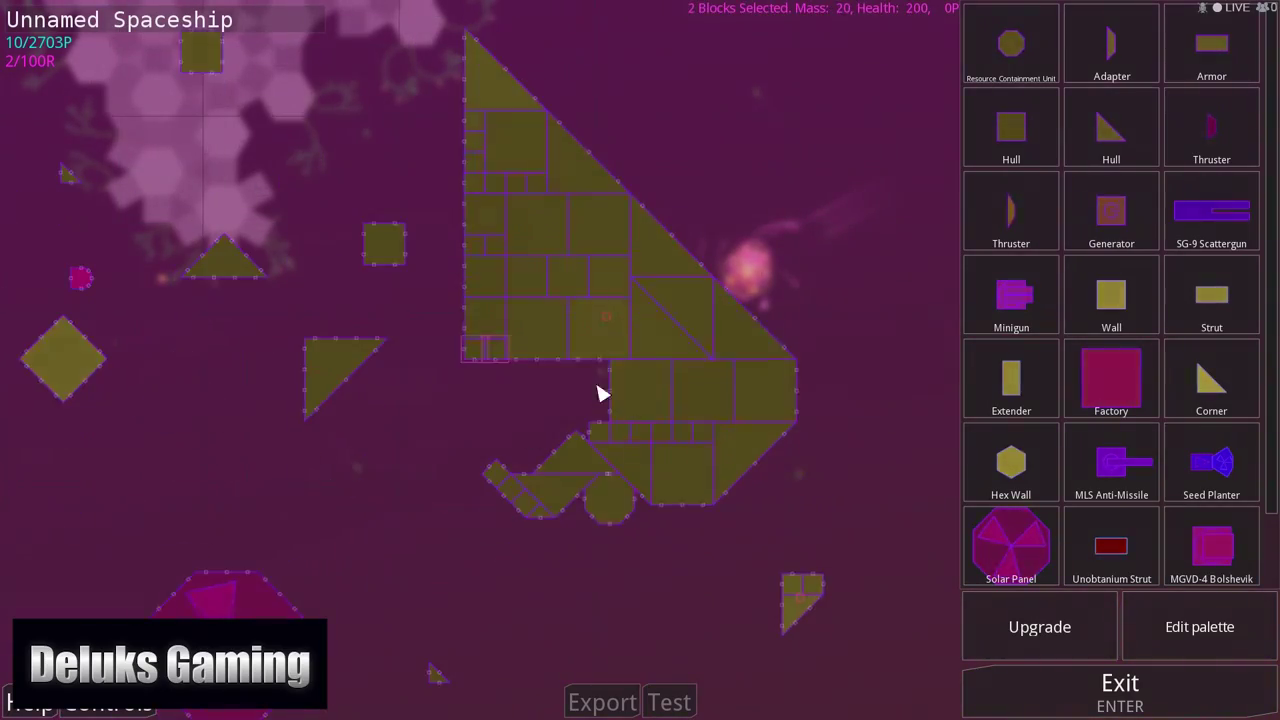
scroll(580, 470, up, 2)
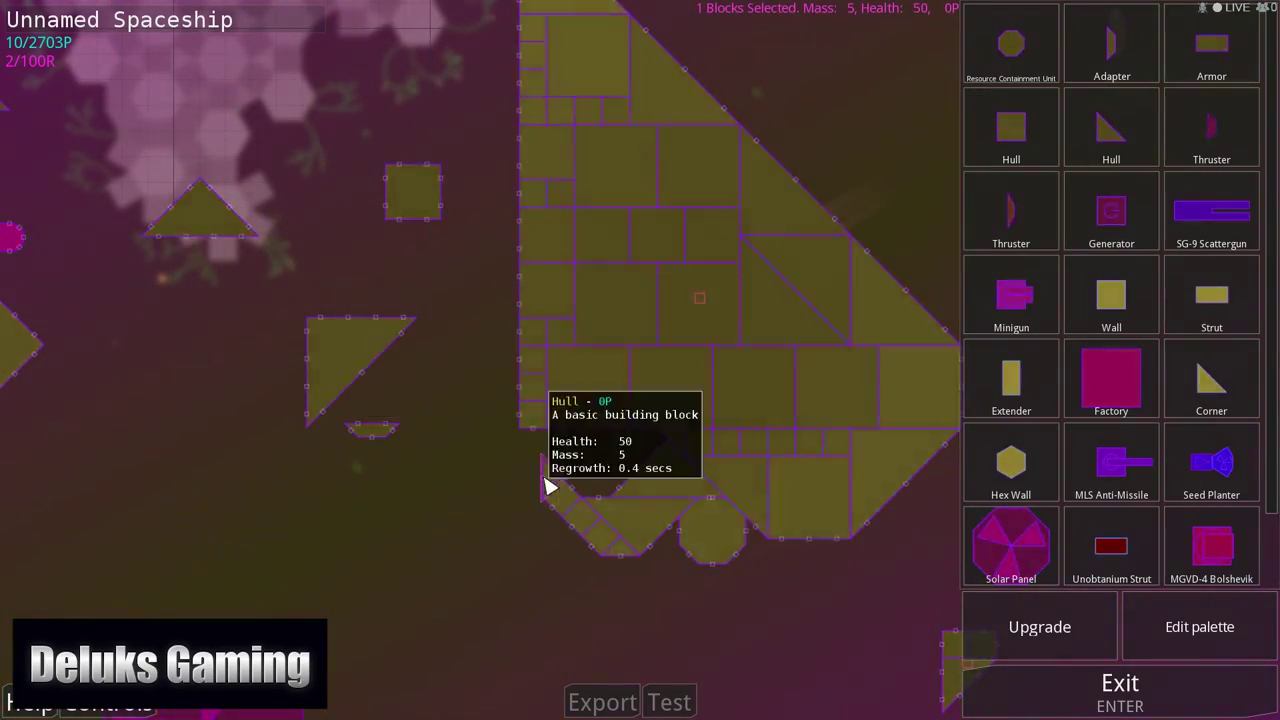
drag(551, 486, 627, 453)
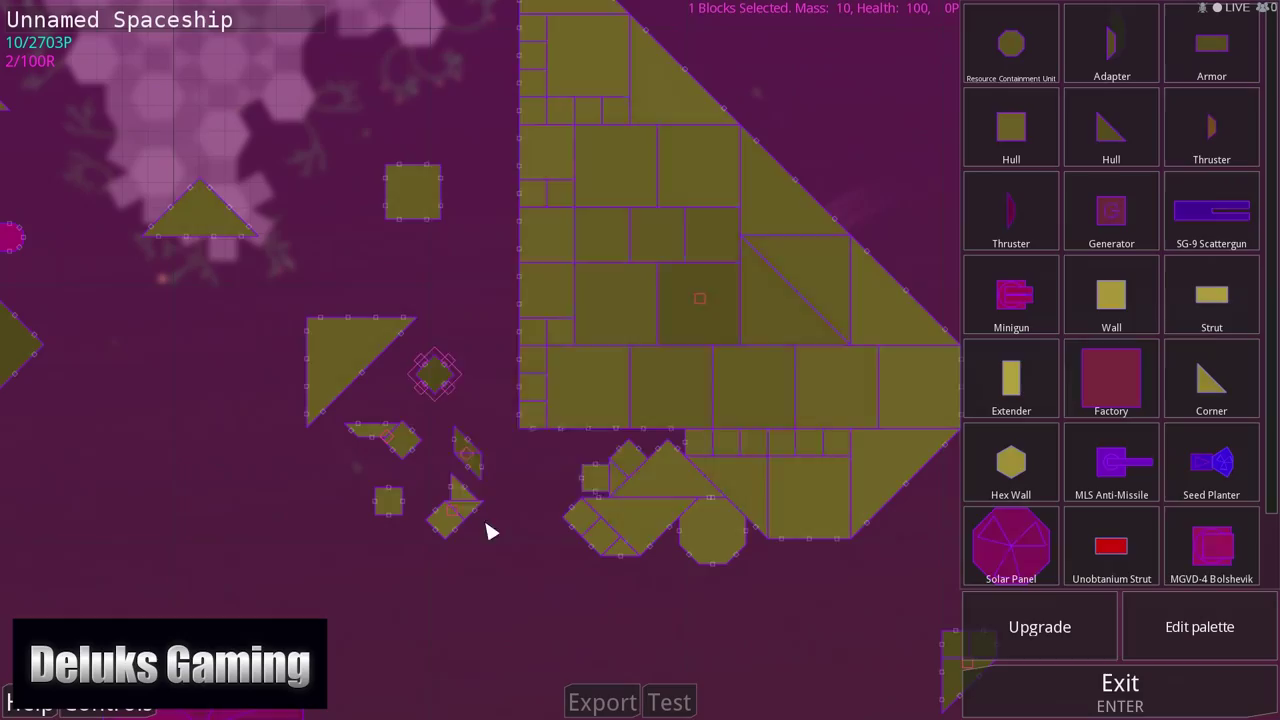
mouse_move(471, 449)
mouse_down()
mouse_move(427, 430)
mouse_move(562, 376)
mouse_move(507, 442)
mouse_up()
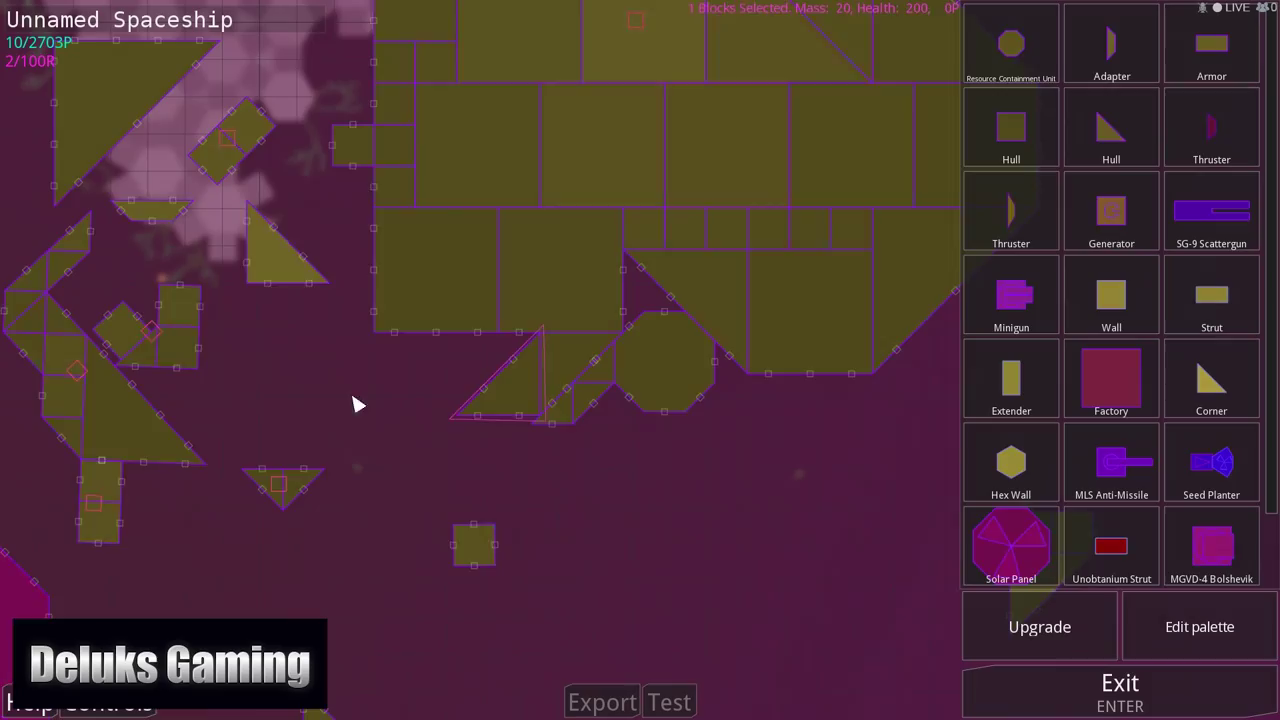
scroll(645, 510, down, 3)
scroll(645, 510, up, 3)
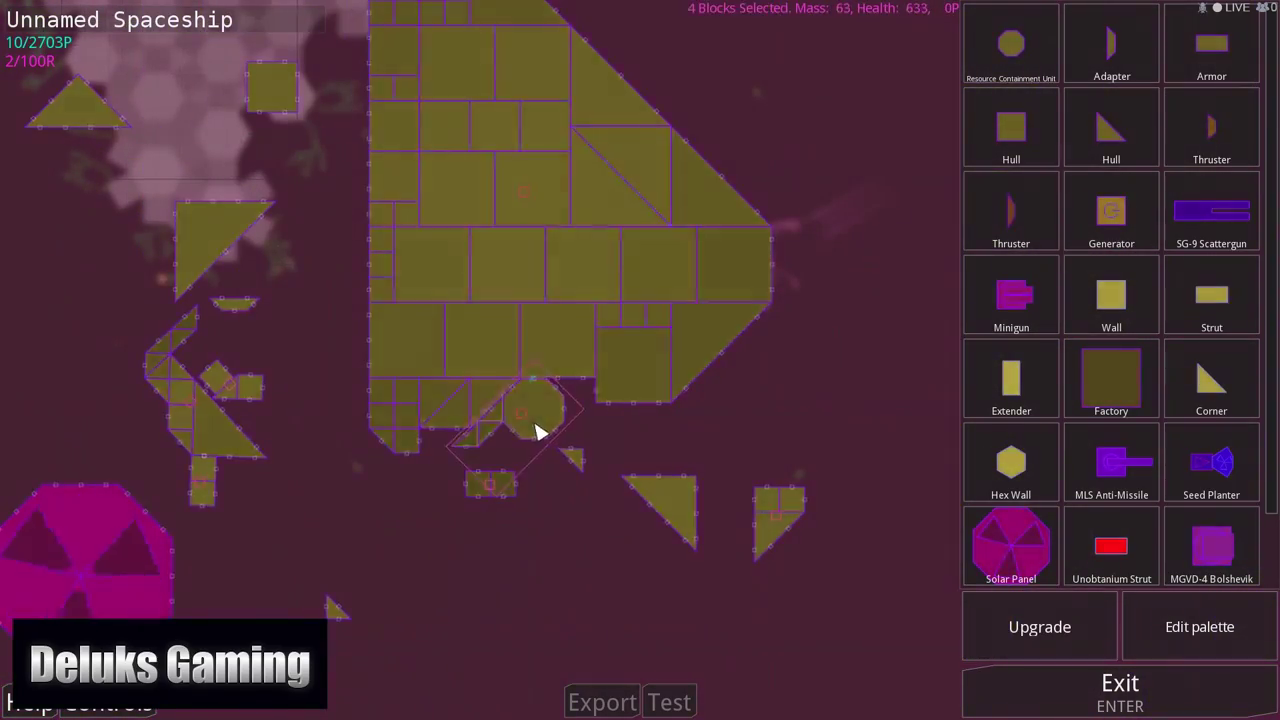
- Fill the gaps inside the hull with small blocks and move the red struts off
click(565, 422)
scroll(565, 422, down, 2)
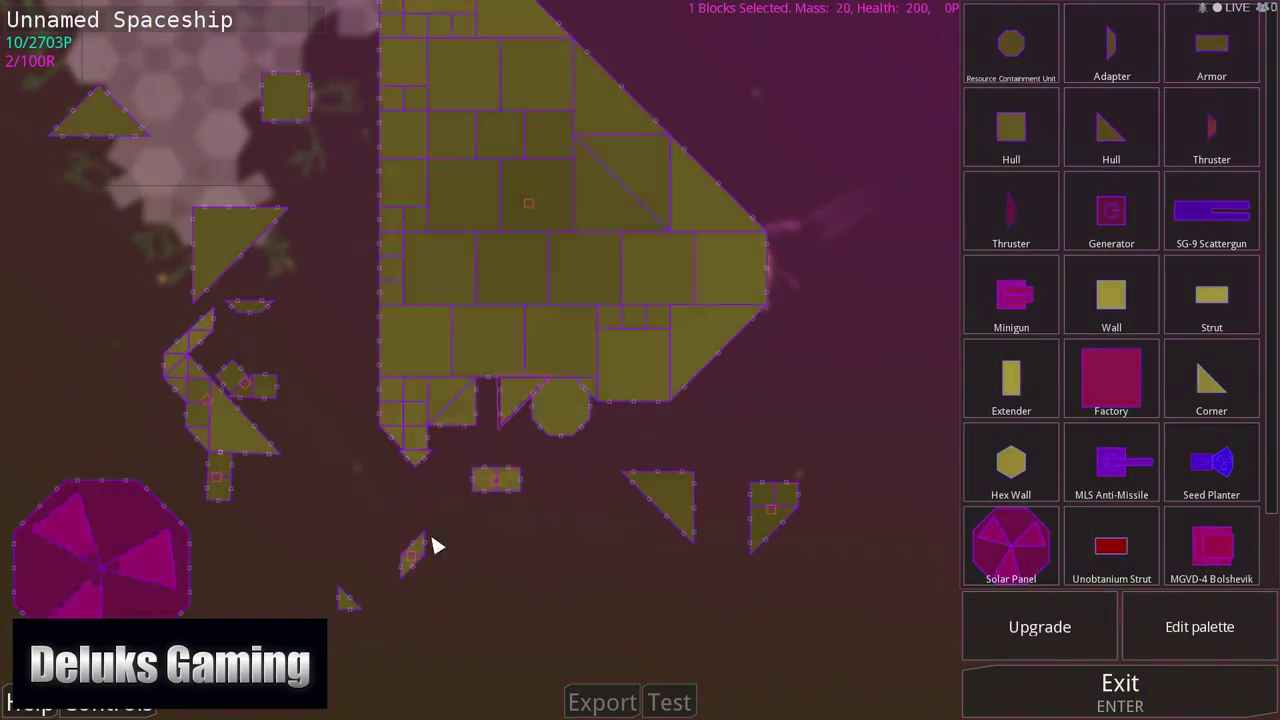
click(491, 405)
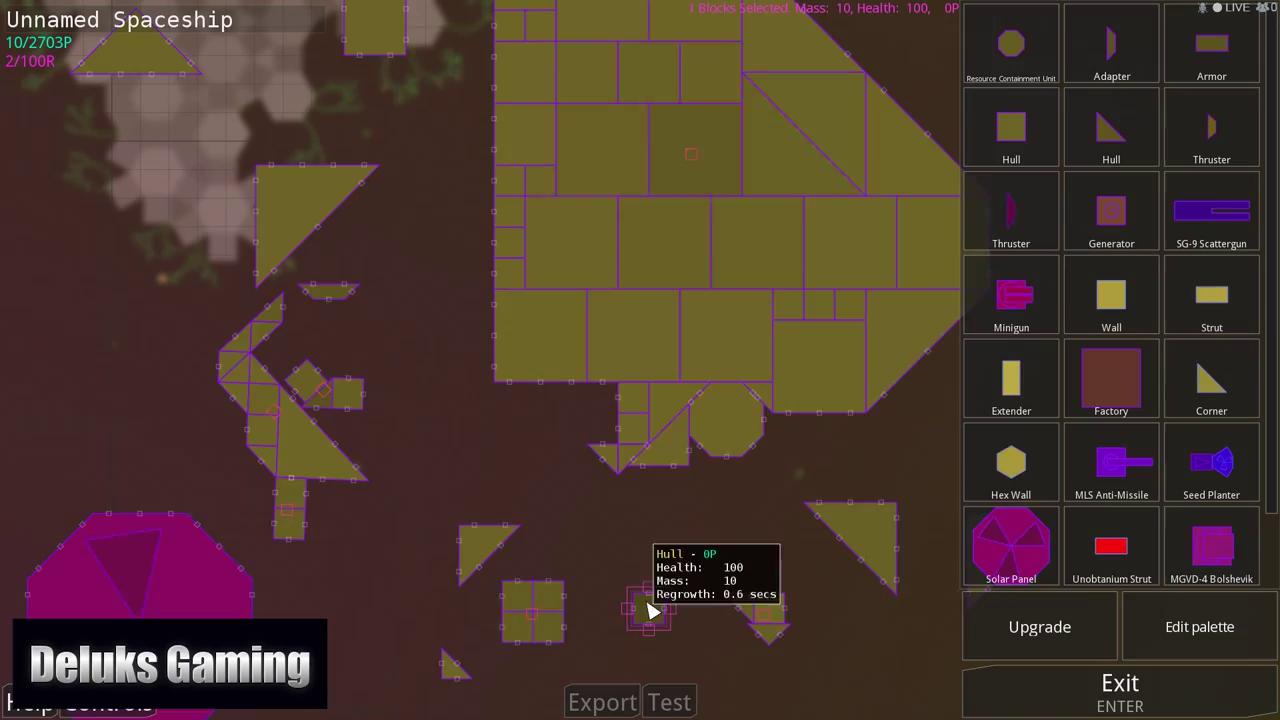
scroll(594, 566, down, 3)
scroll(634, 494, up, 3)
click(125, 303)
scroll(466, 294, down, 2)
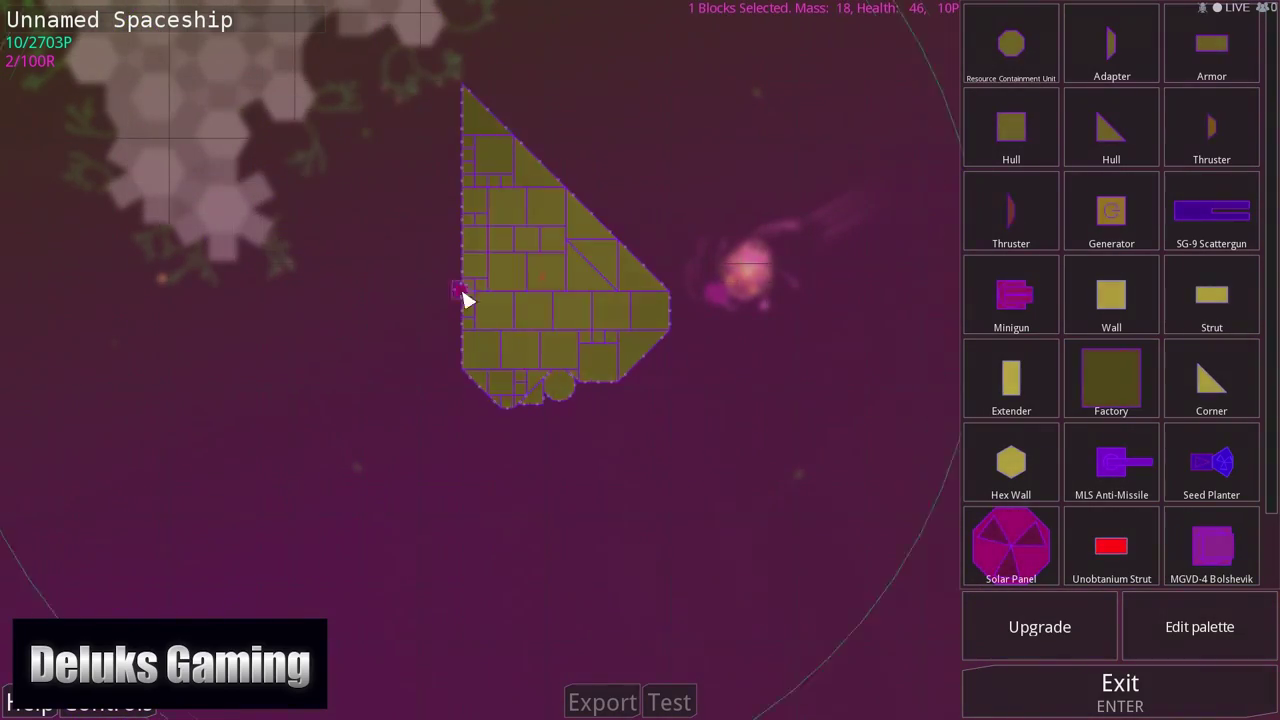
click(571, 403)
scroll(571, 403, up, 3)
scroll(543, 449, up, 2)
scroll(497, 368, down, 2)
drag(497, 368, 286, 366)
text(RhinoVirus :))
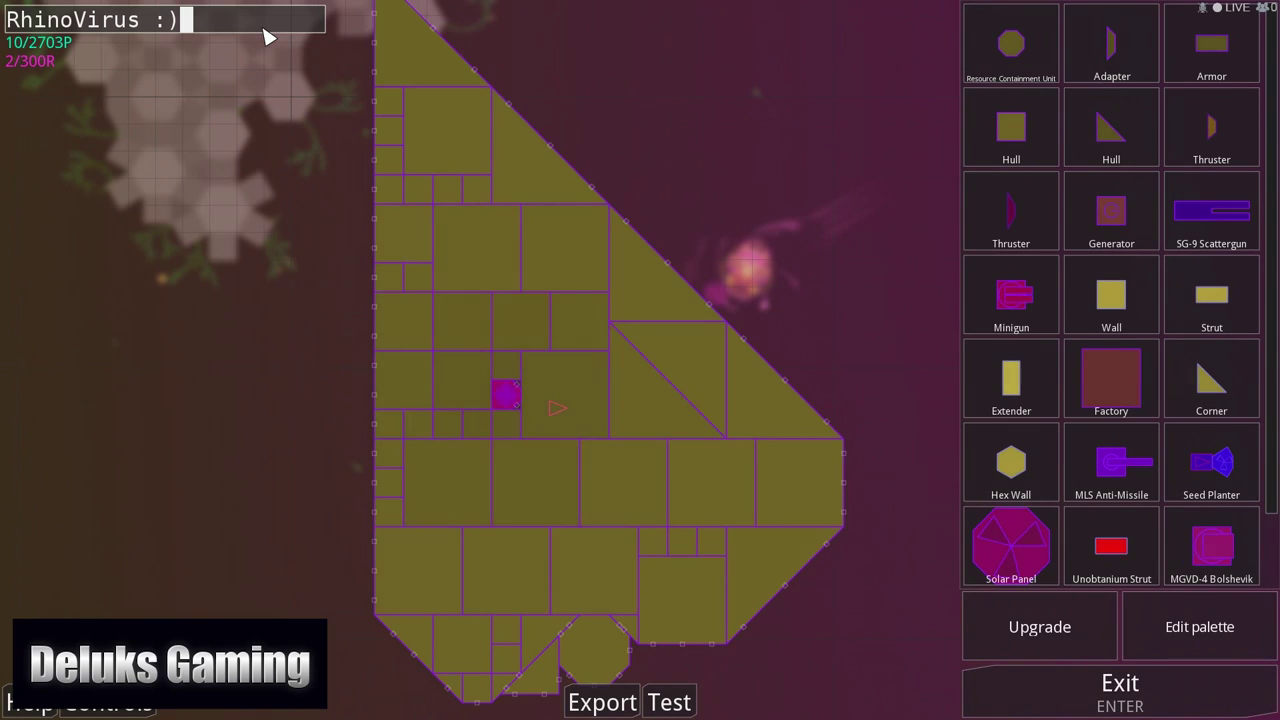
- Confirm the name 'RhinoVirus MK I' and save the design on exit
key(Return)
click(1027, 707)
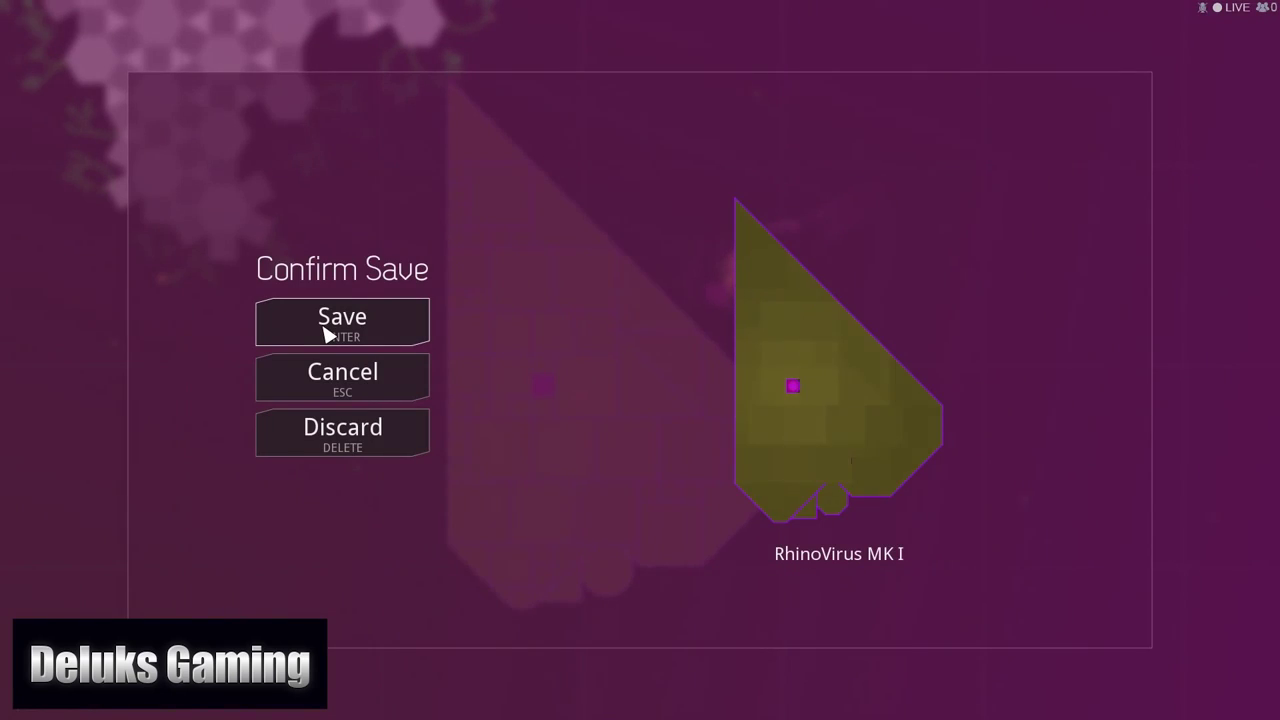
click(328, 333)
click(349, 160)
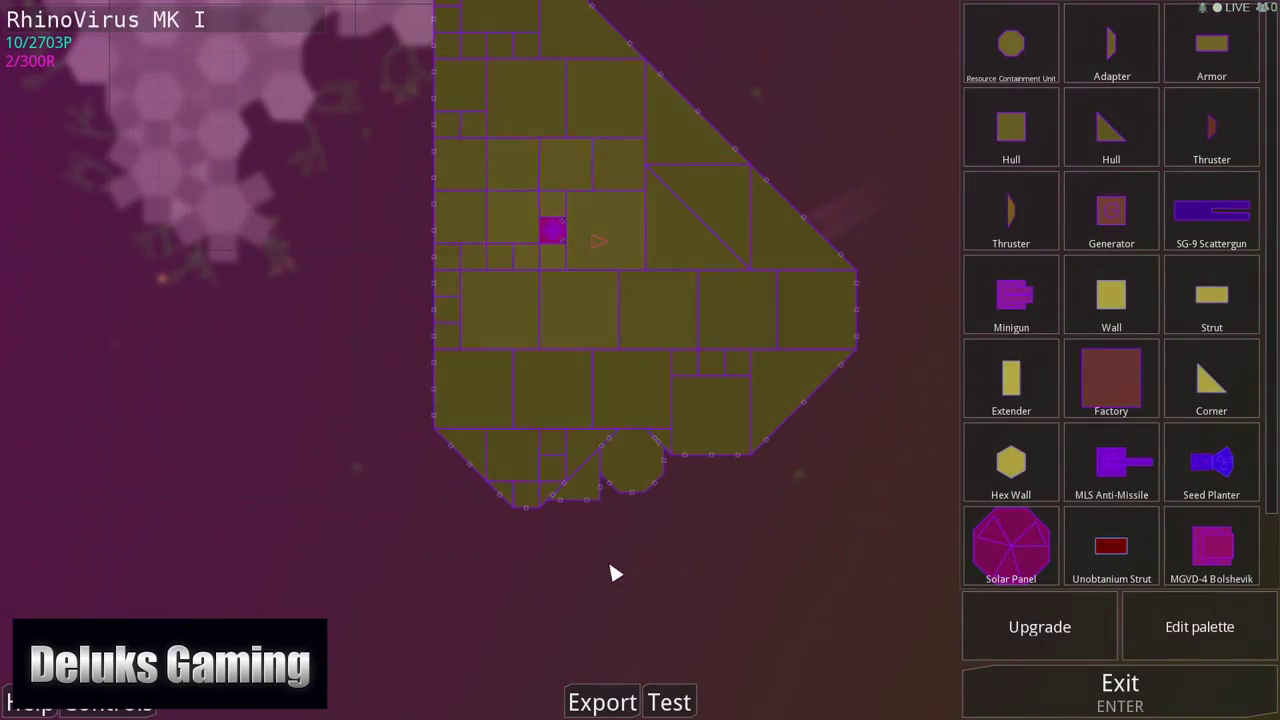
- Save the RhinoVirus MK I design a second time
key(Return)
click(388, 330)
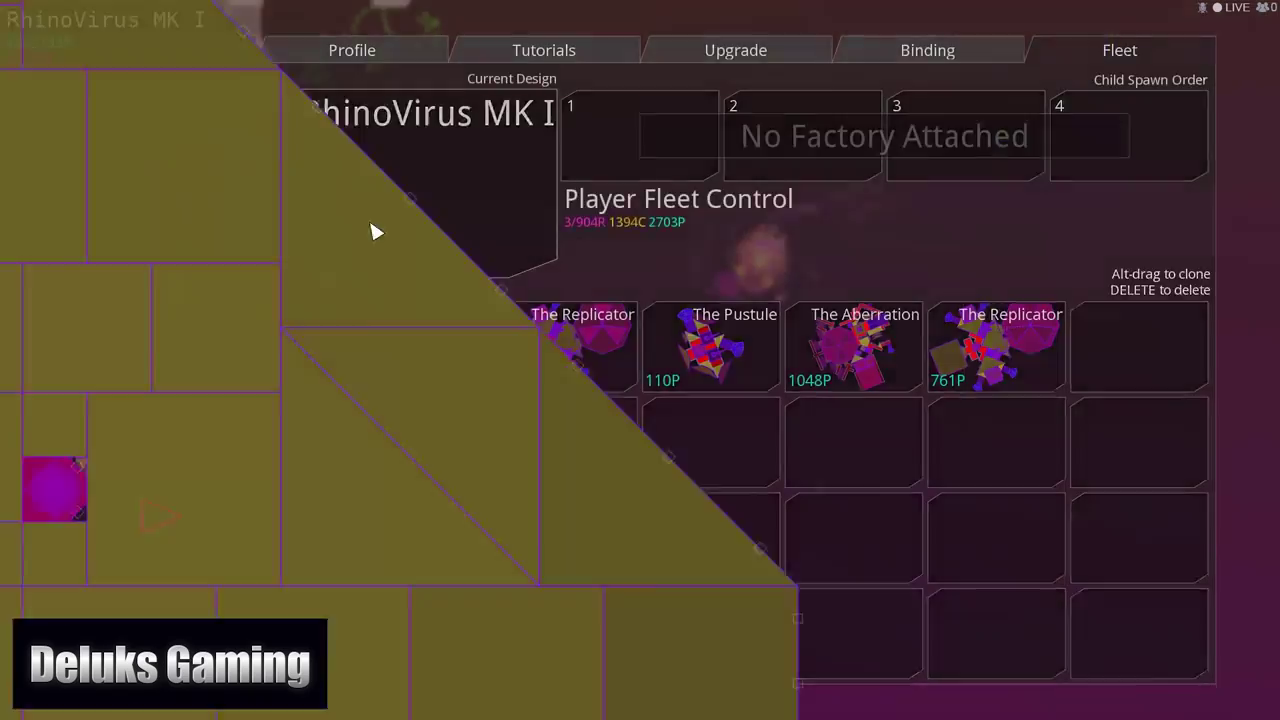
click(371, 229)
- Return to editing and place several SG-9 Scatterguns below the hull
key(Return)
click(362, 316)
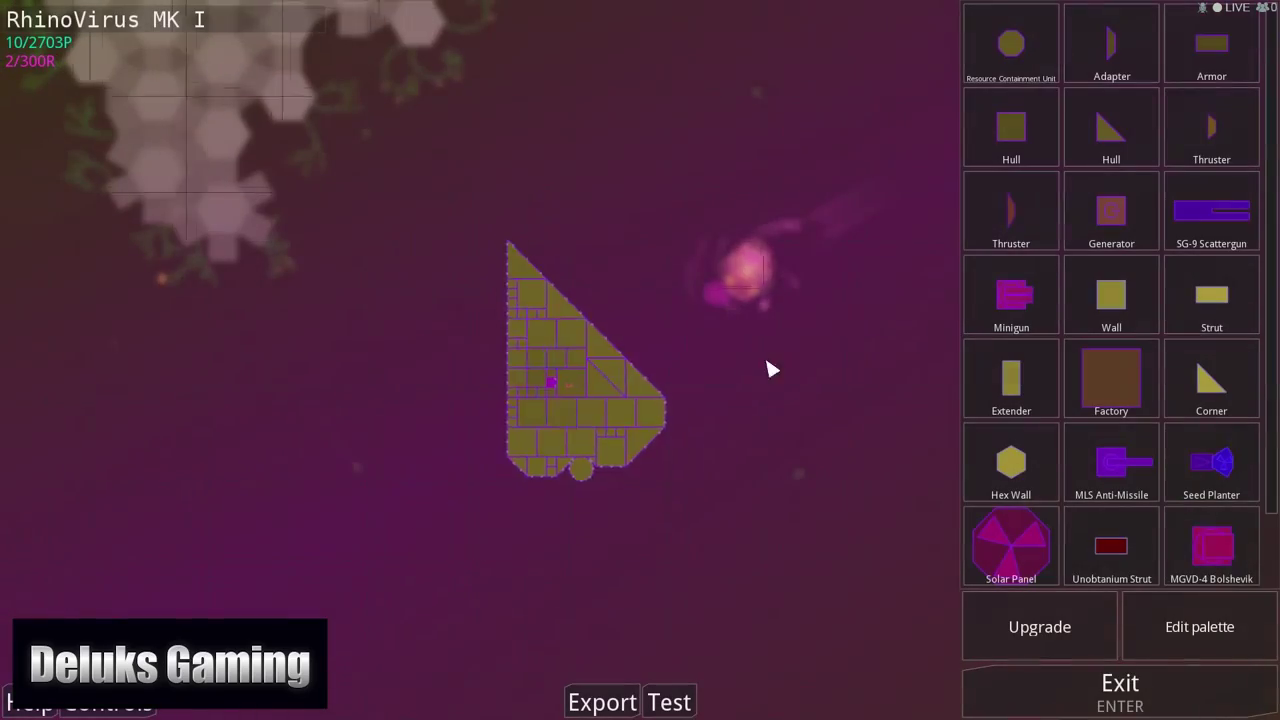
click(1210, 222)
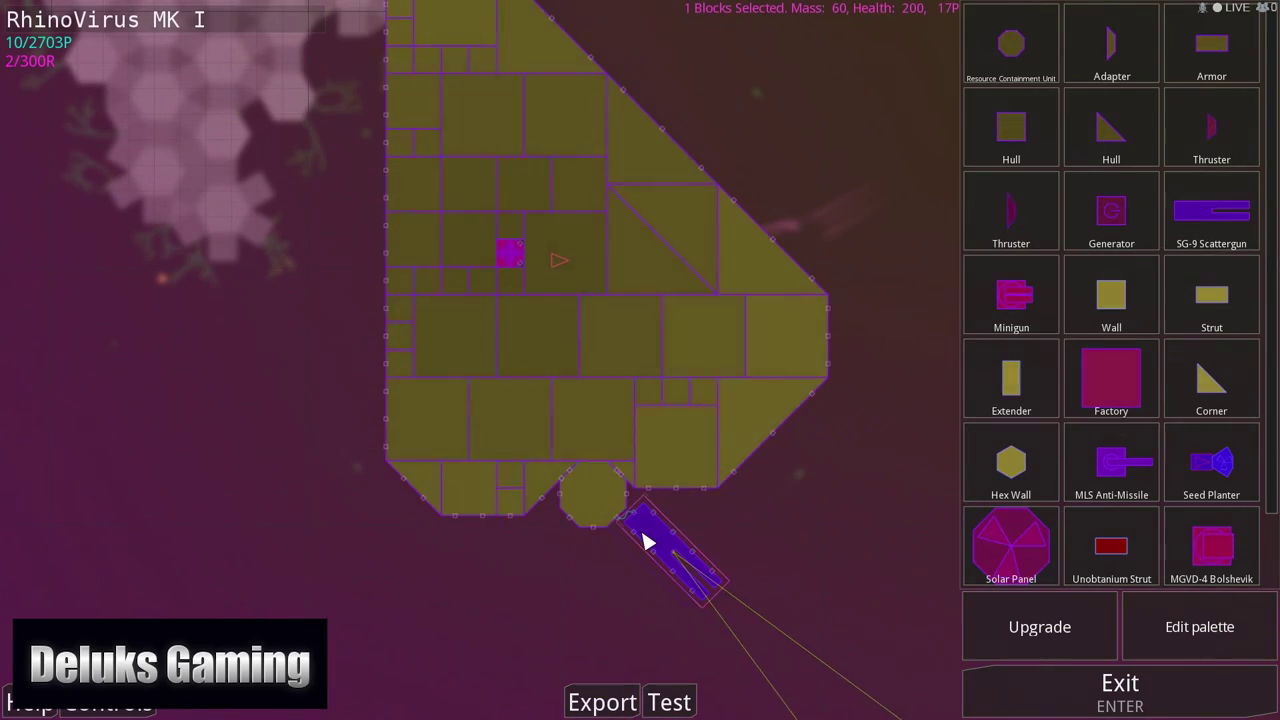
click(640, 530)
click(580, 543)
click(514, 430)
- Add an armor block on the right and more SG-9 Scatterguns below the hull
click(833, 420)
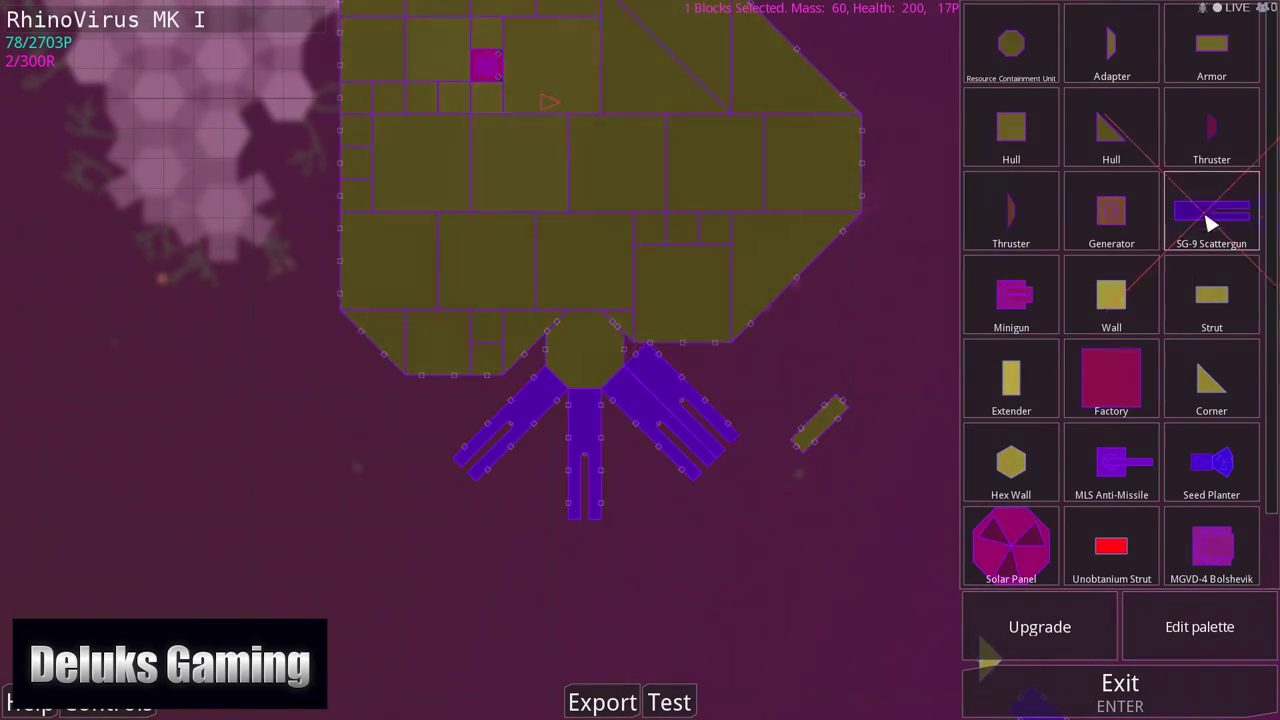
click(1206, 214)
click(625, 480)
click(545, 480)
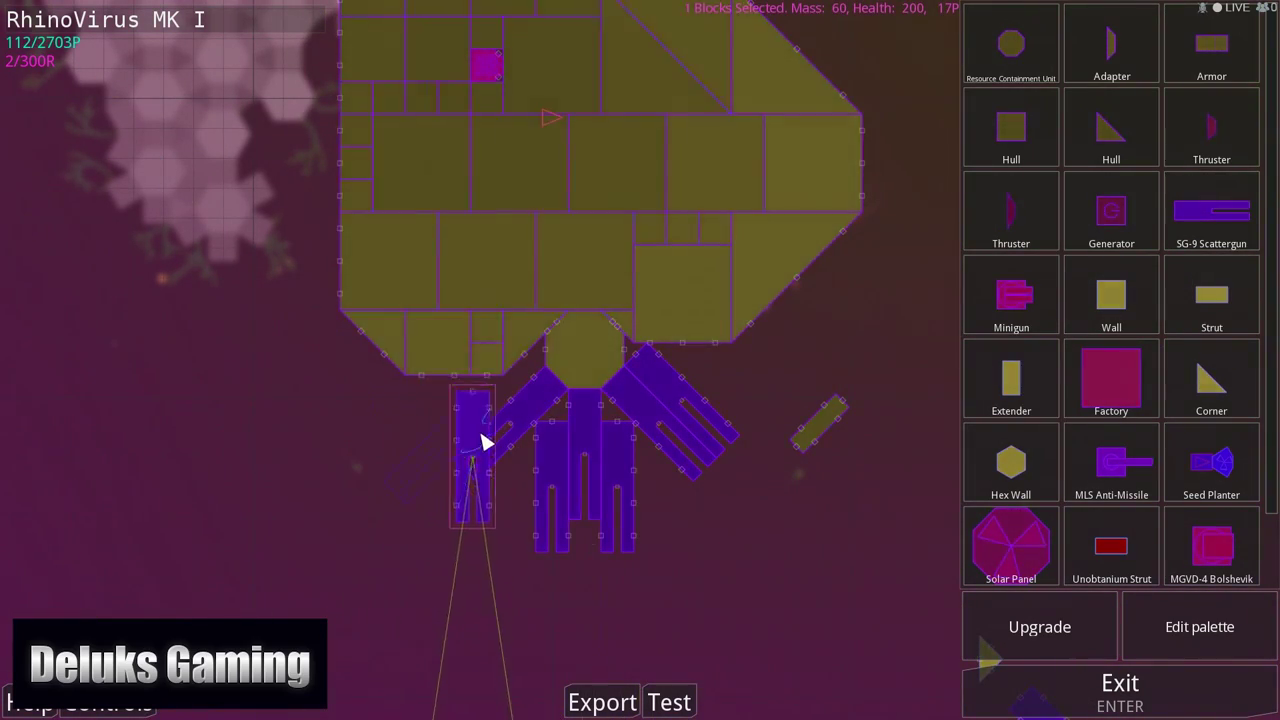
click(1229, 386)
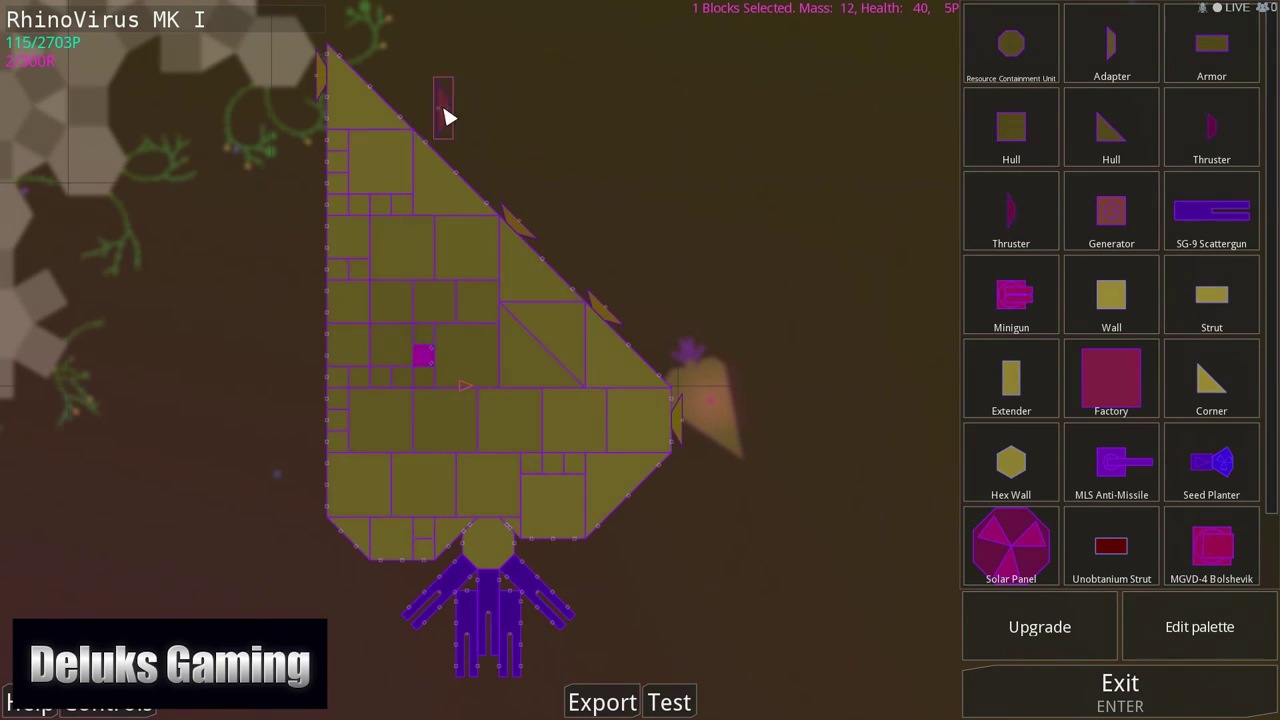
- Add thrusters along the left edge, then fly the ship and fire its weapons
click(309, 303)
click(313, 385)
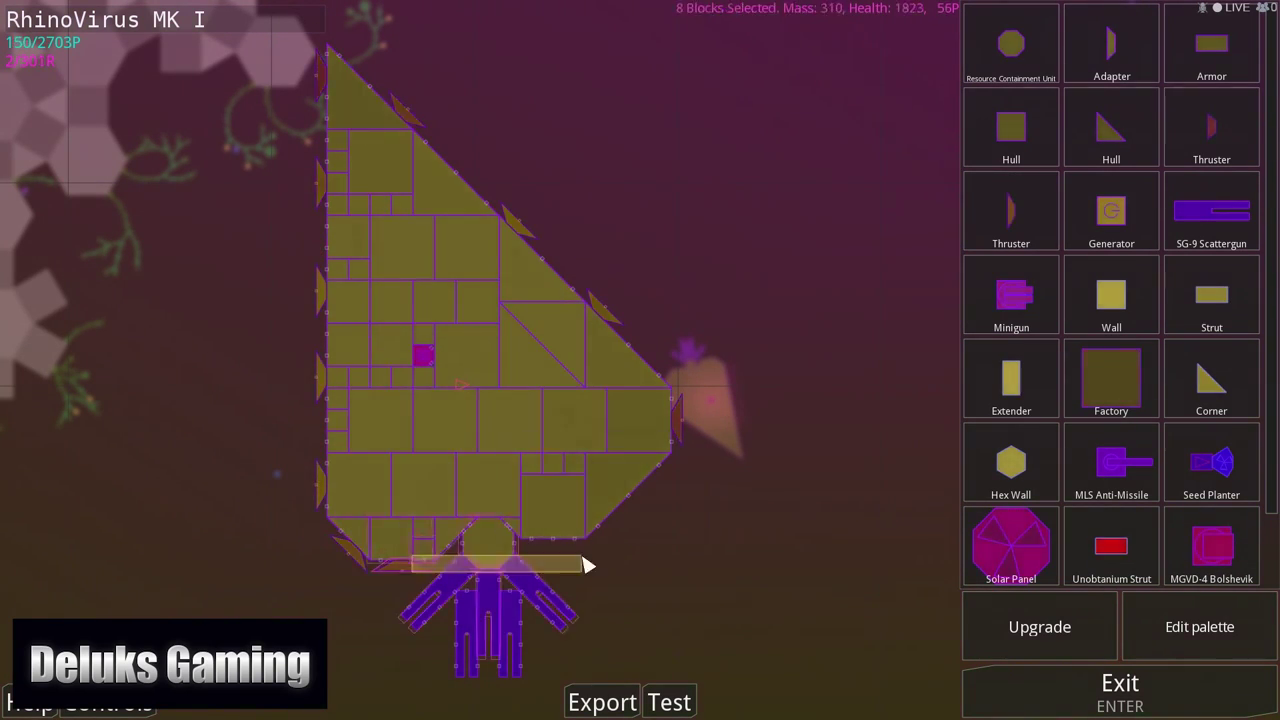
key(Return)
key(b)
key(Escape)
click(767, 378)
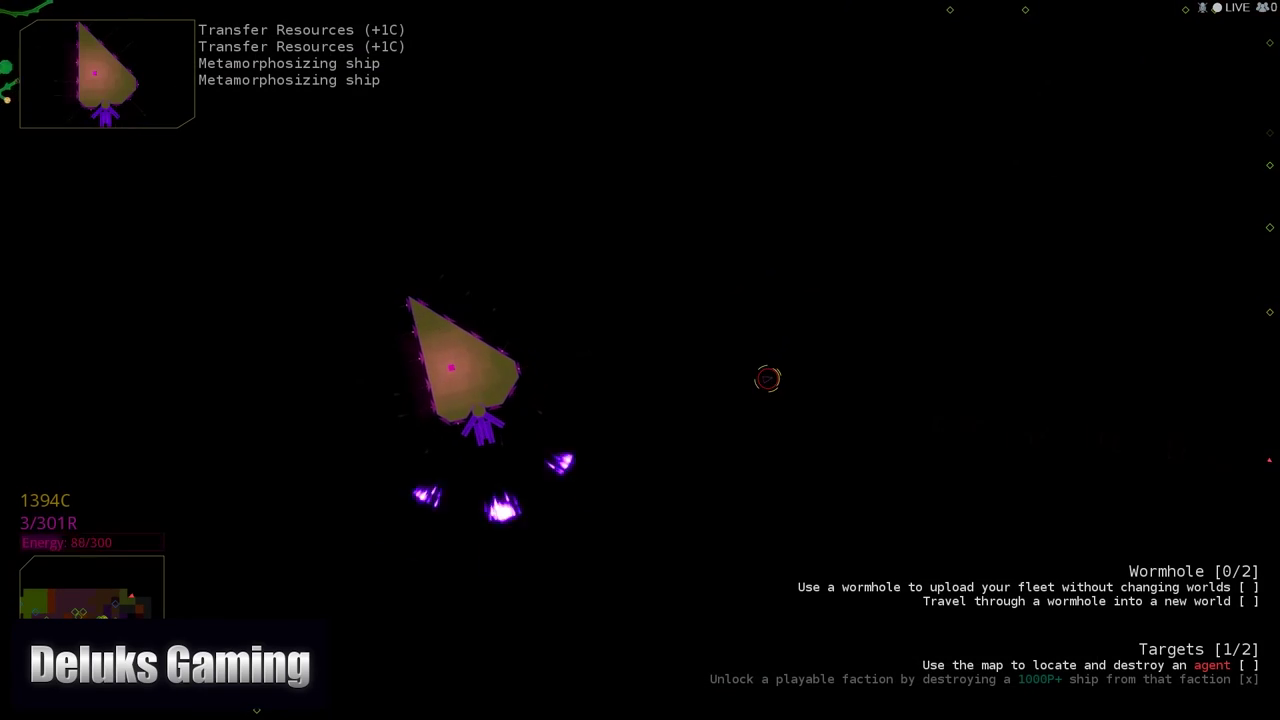